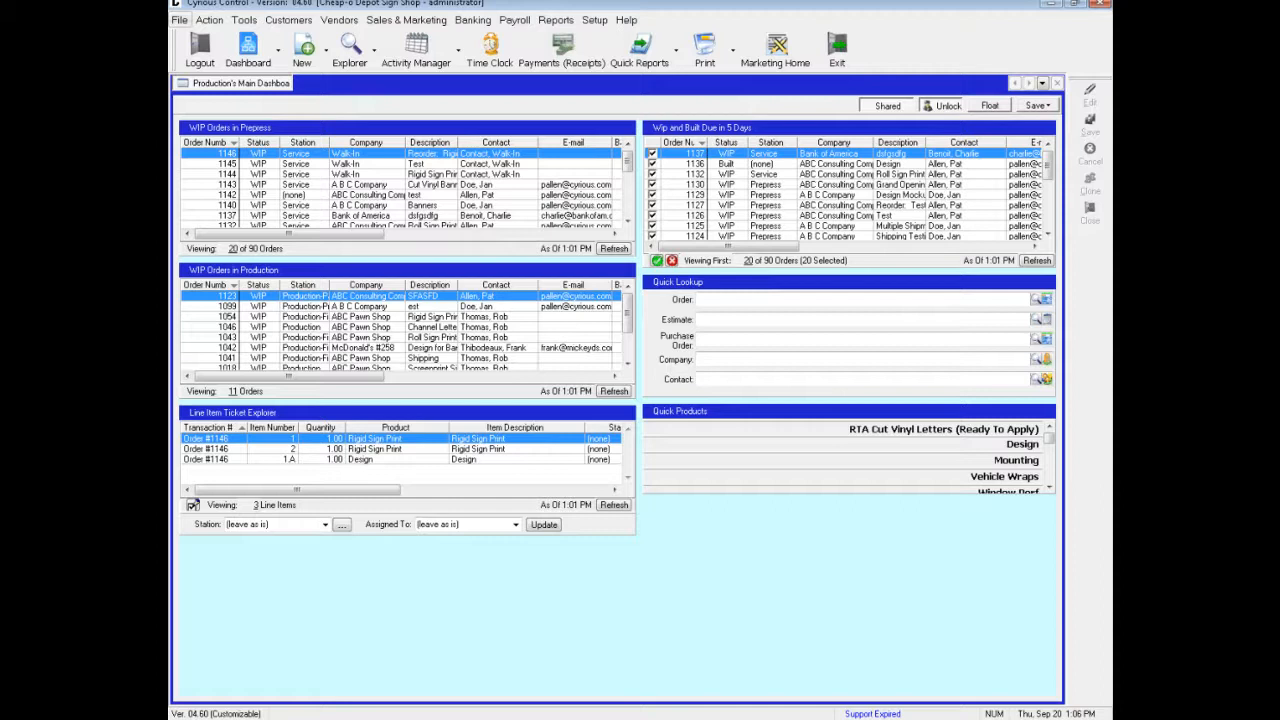
# Open the company-wide Email Options in System Setup for editing.
pyautogui.click(594, 22)
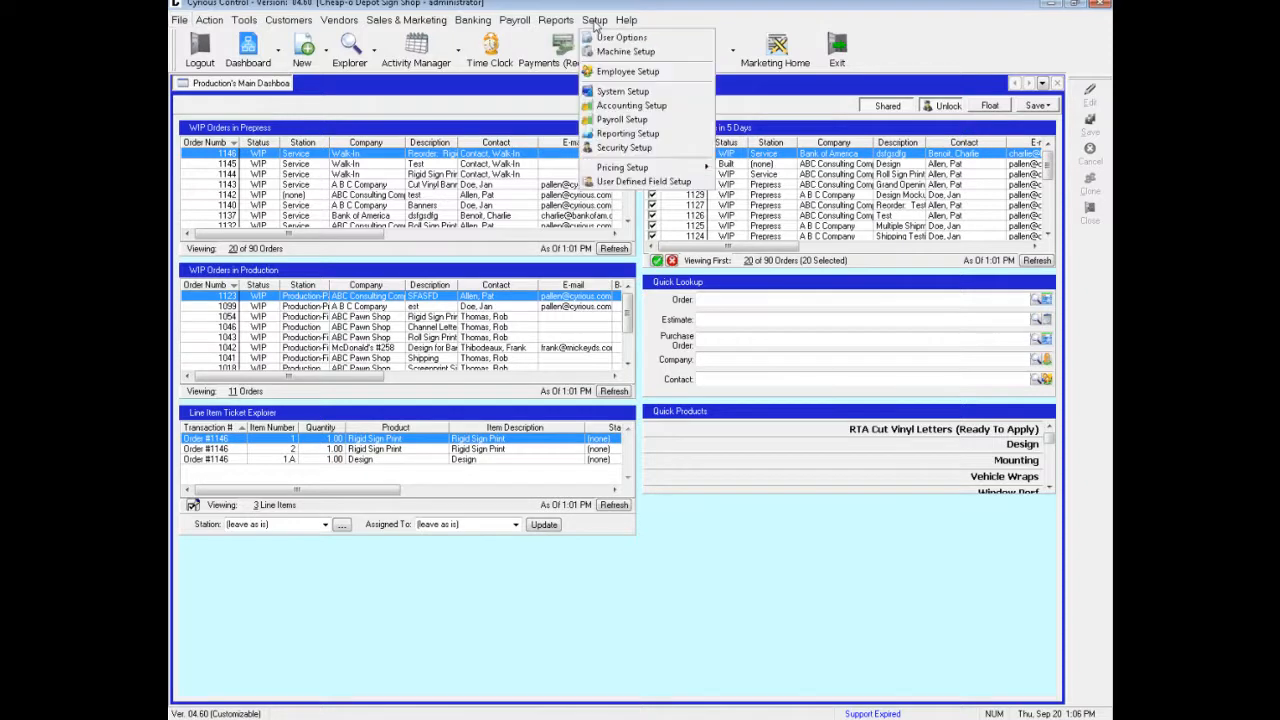
pyautogui.click(622, 91)
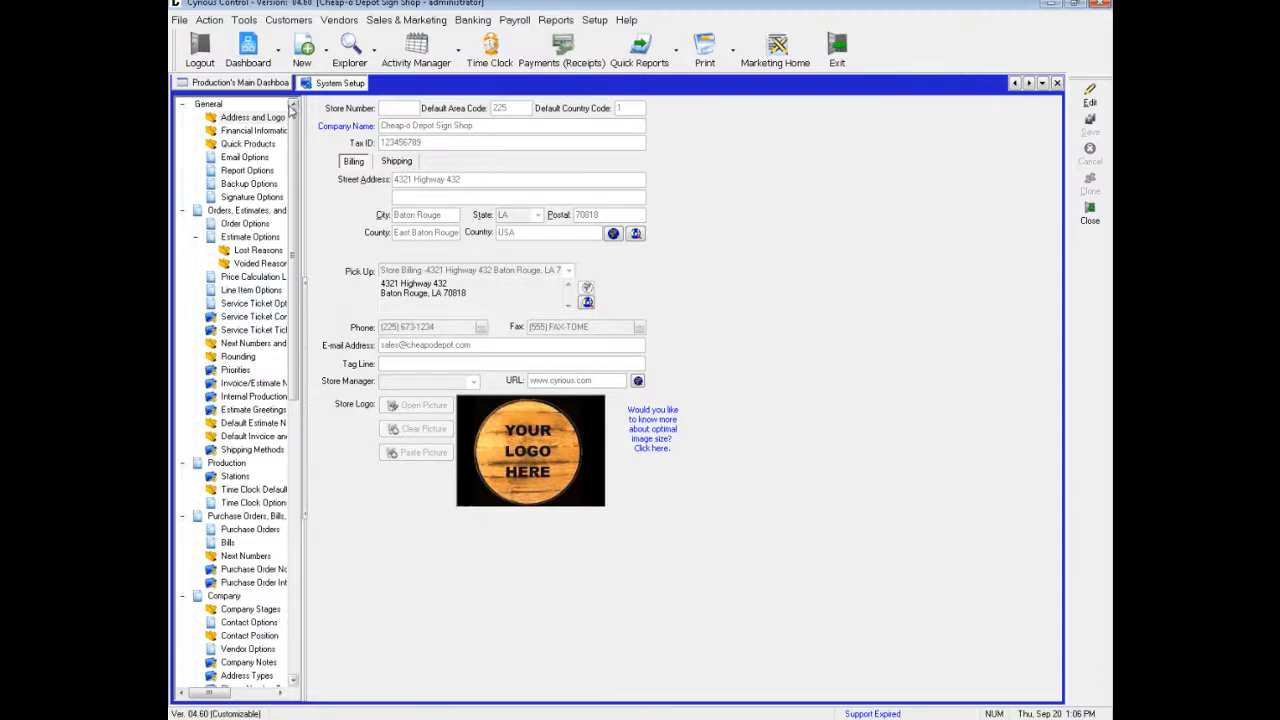
pyautogui.click(245, 161)
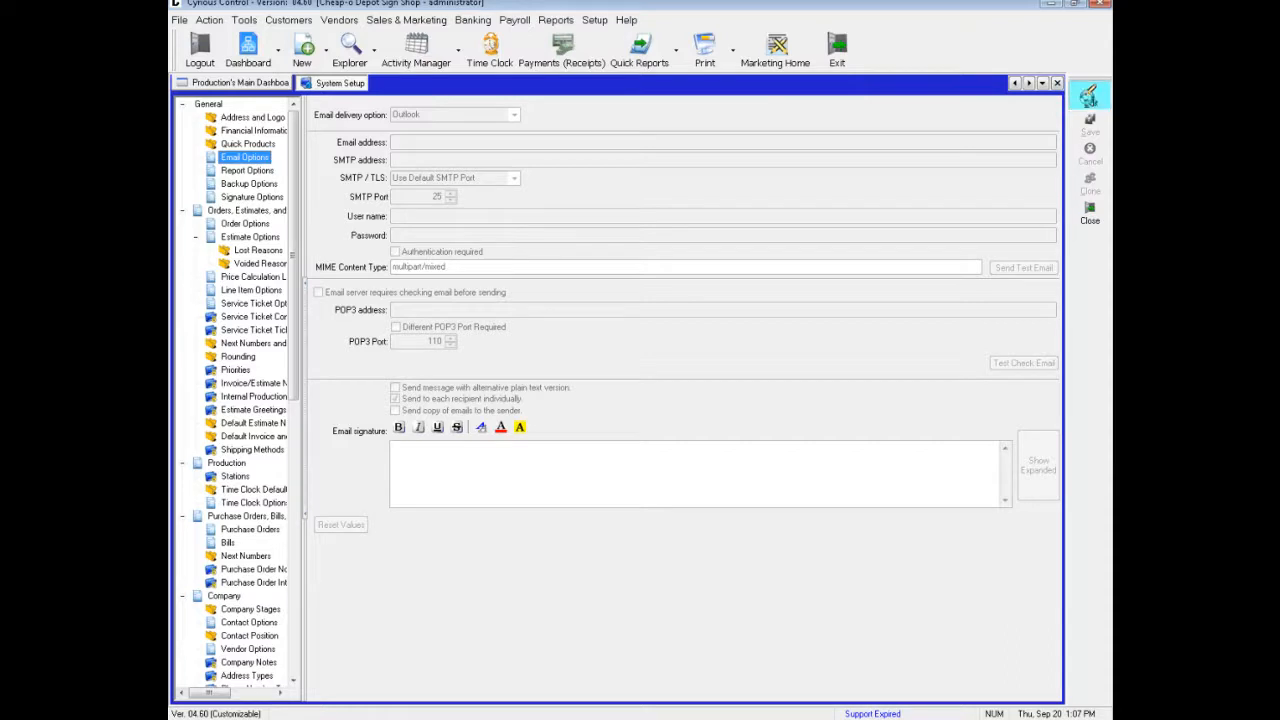
pyautogui.click(1089, 97)
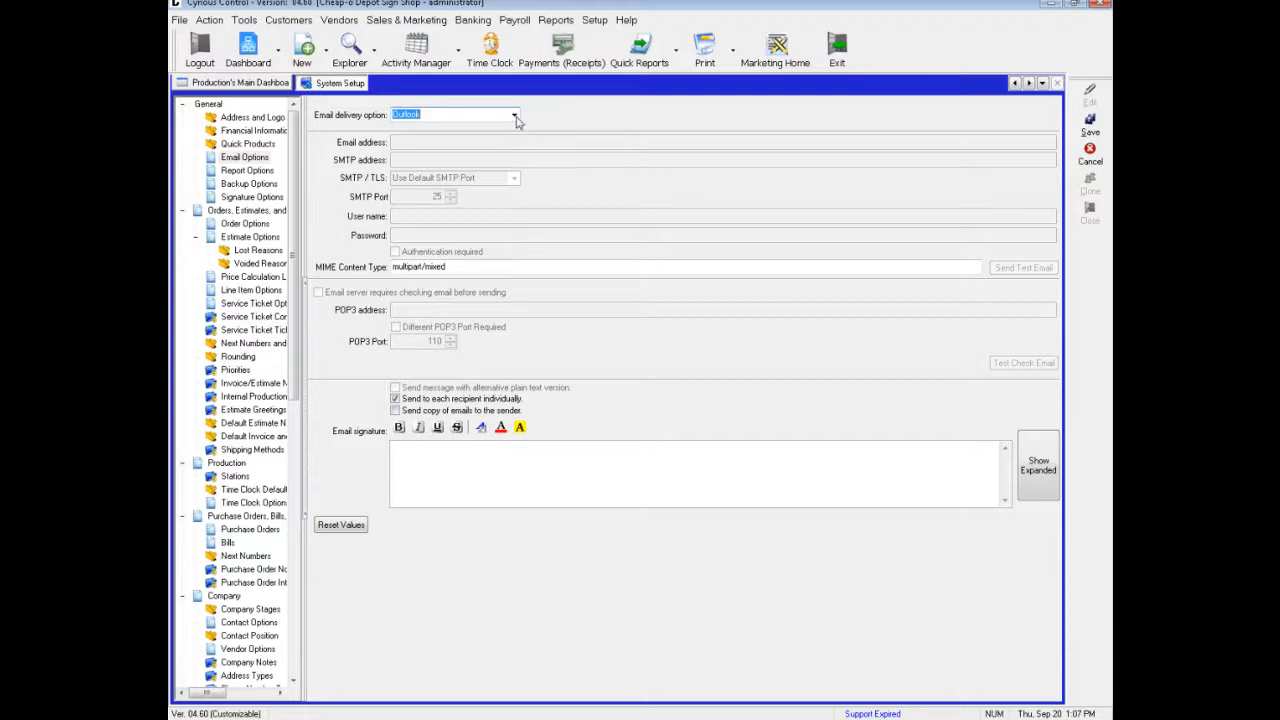
# Switch the system email delivery option to Internal and view the expanded email signature editor.
pyautogui.click(515, 118)
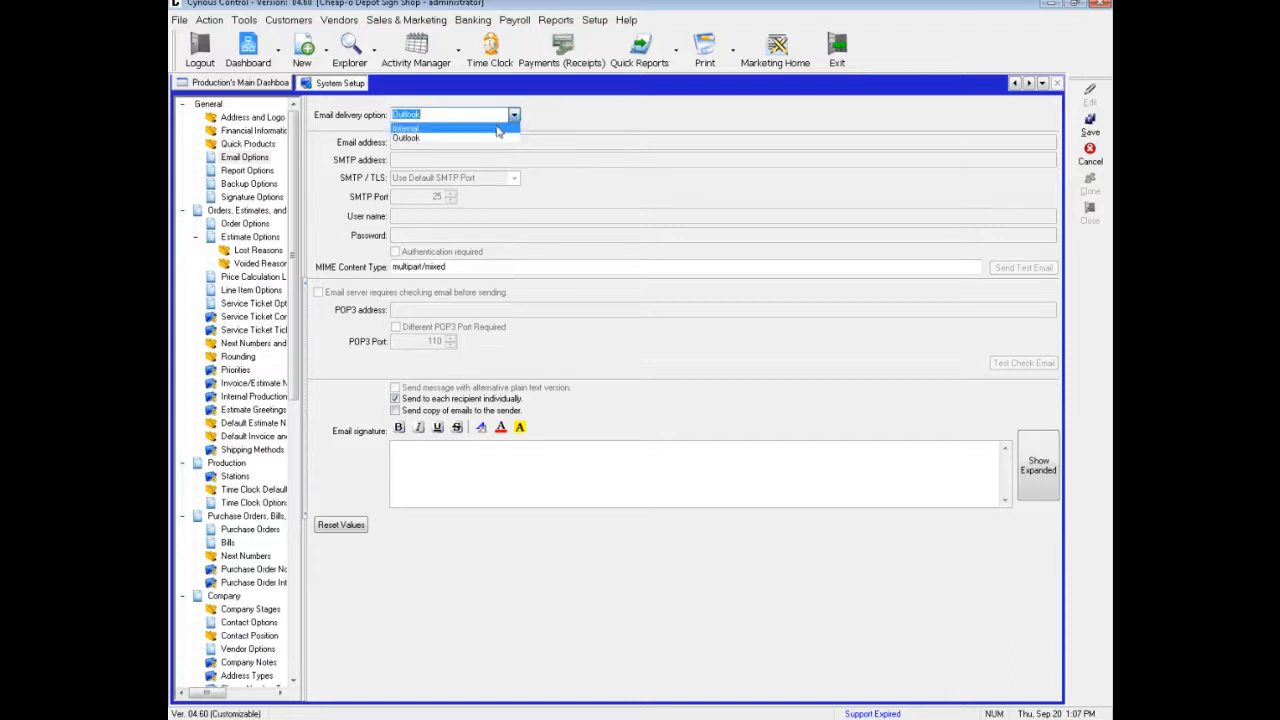
pyautogui.click(497, 130)
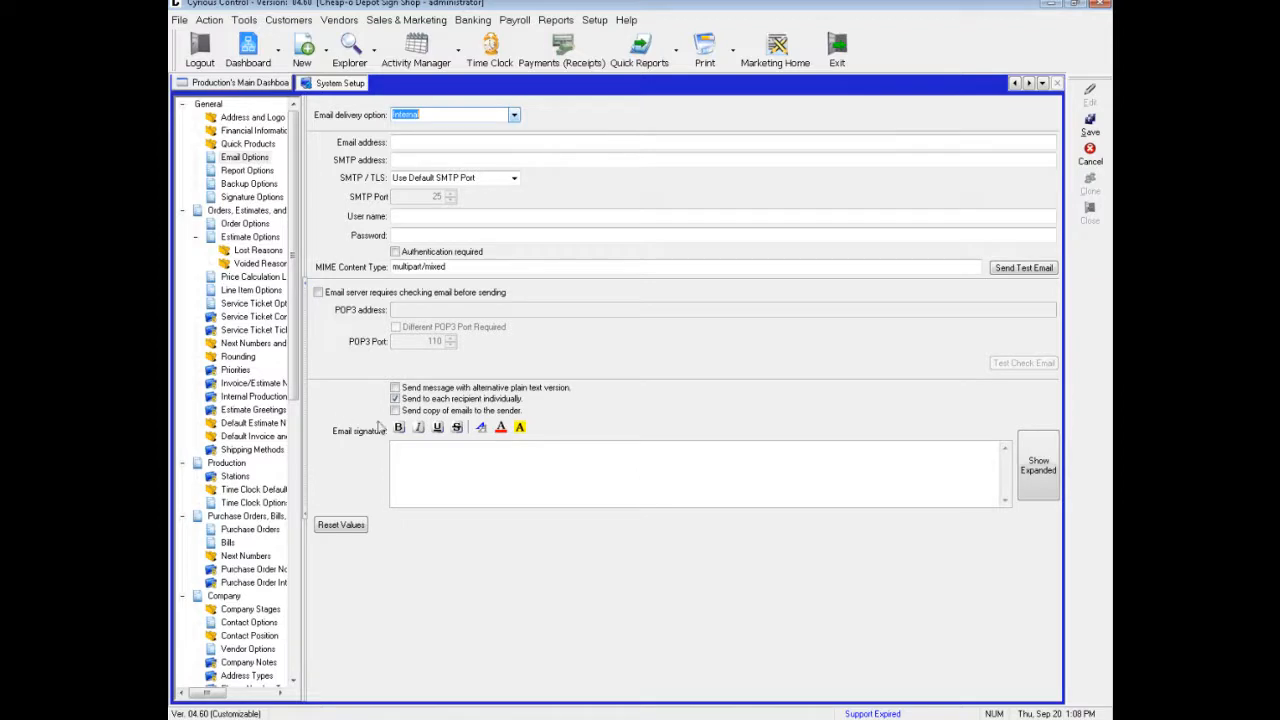
pyautogui.click(449, 476)
pyautogui.click(1038, 467)
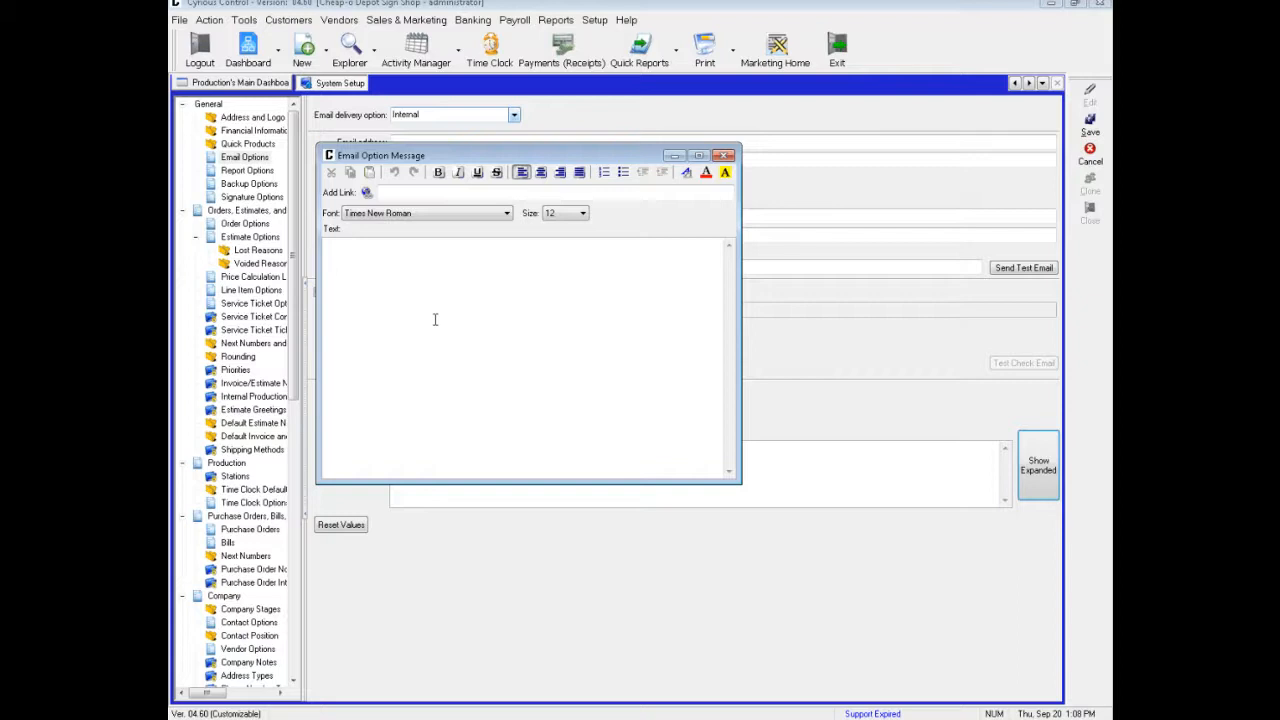
pyautogui.click(725, 155)
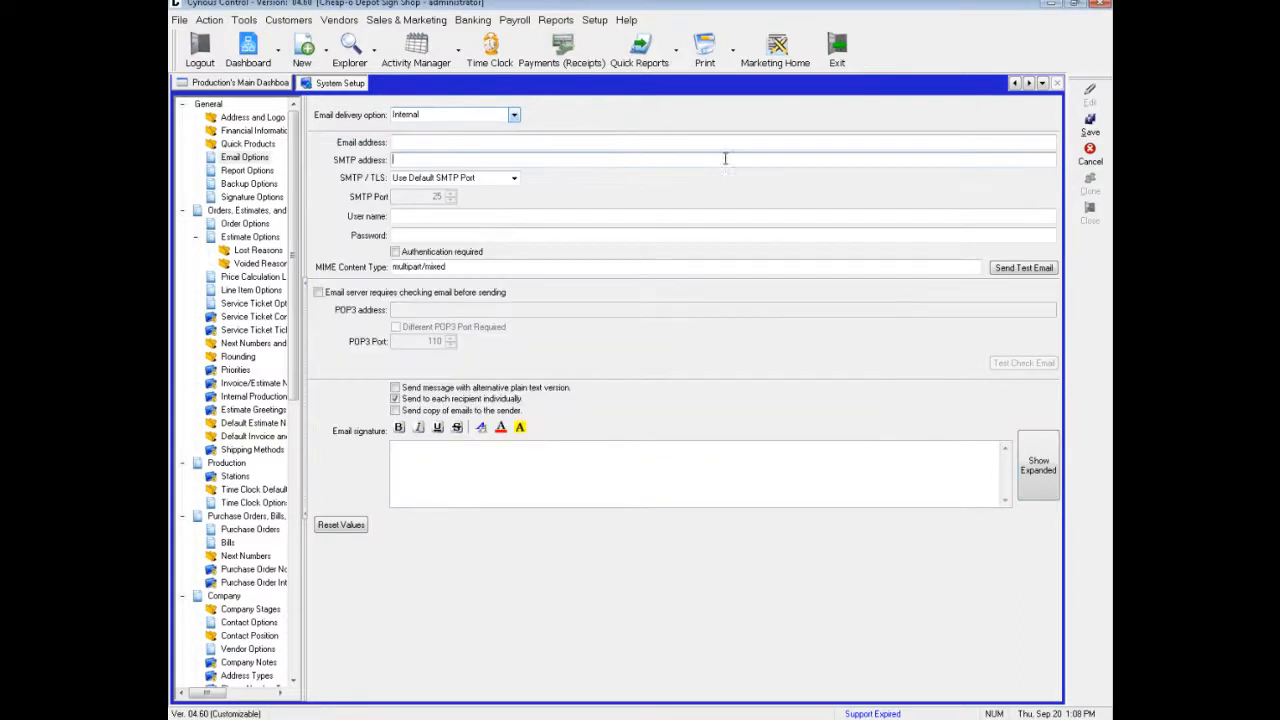
# Set the system email delivery option to Outlook, saving and closing System Setup.
pyautogui.click(512, 117)
pyautogui.click(492, 139)
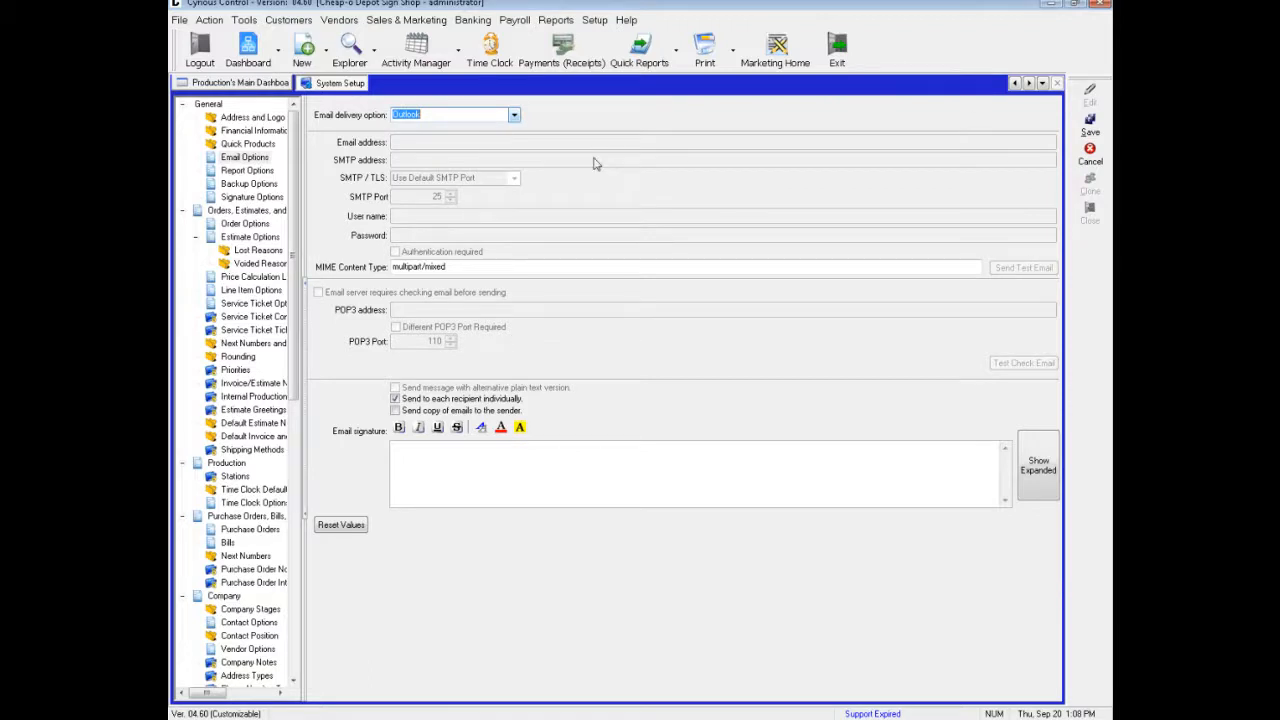
pyautogui.click(1088, 133)
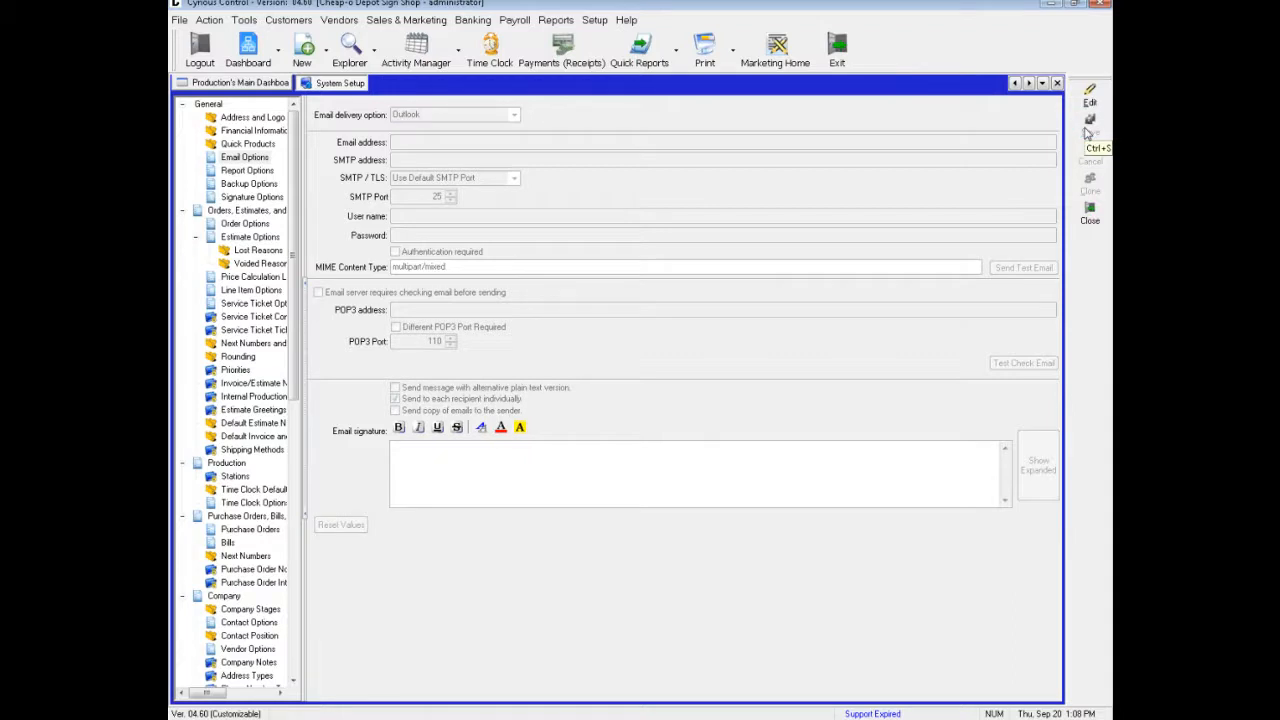
pyautogui.click(1056, 84)
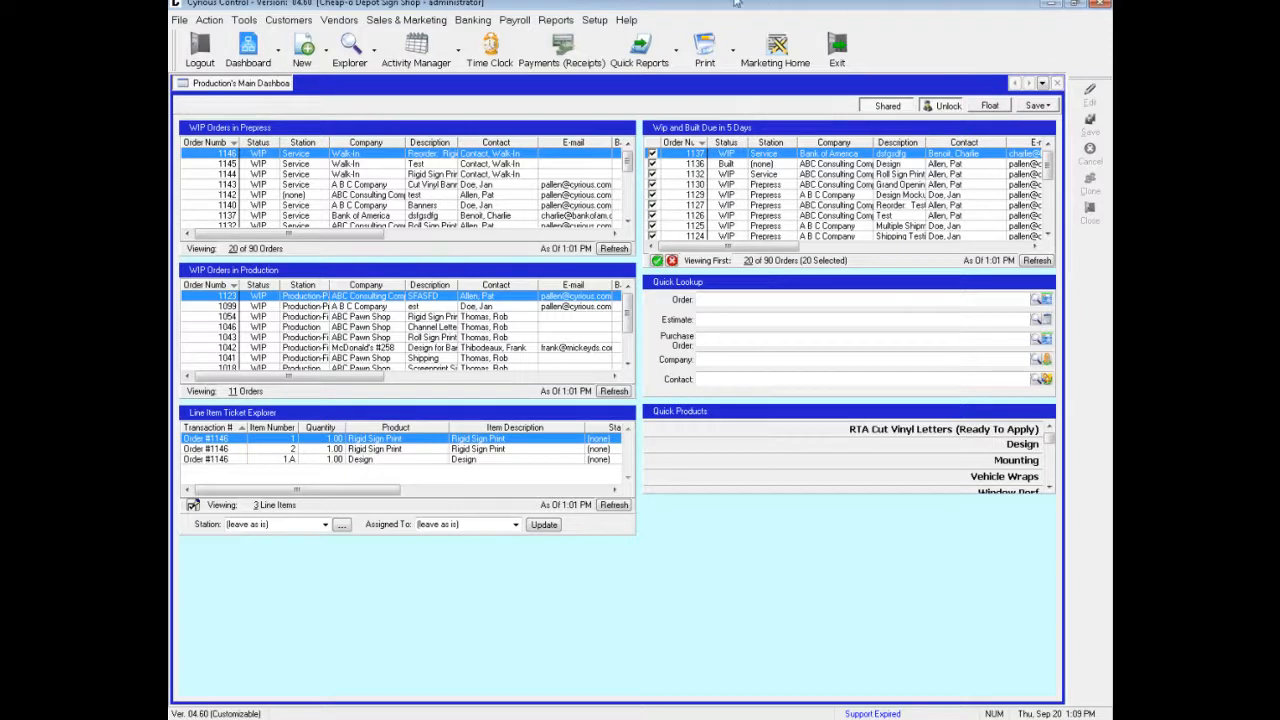
# Open the Email Options in the individual user's setup for editing.
pyautogui.click(596, 20)
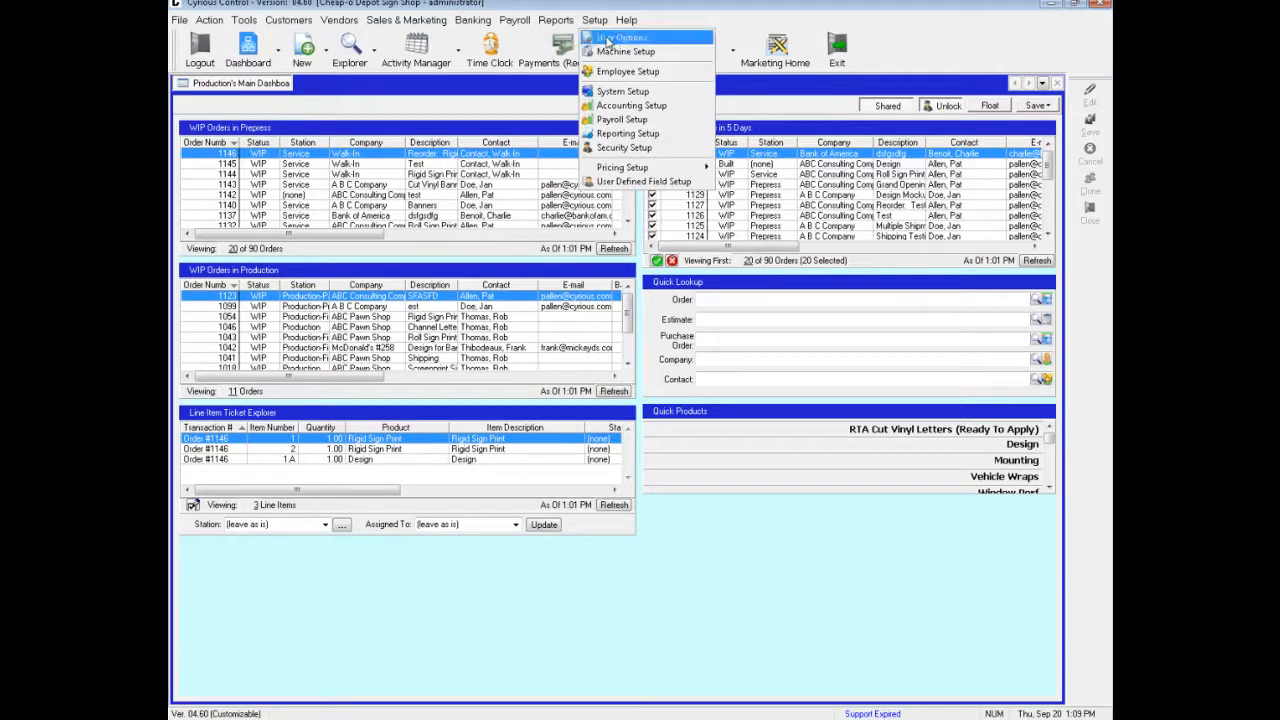
pyautogui.click(610, 38)
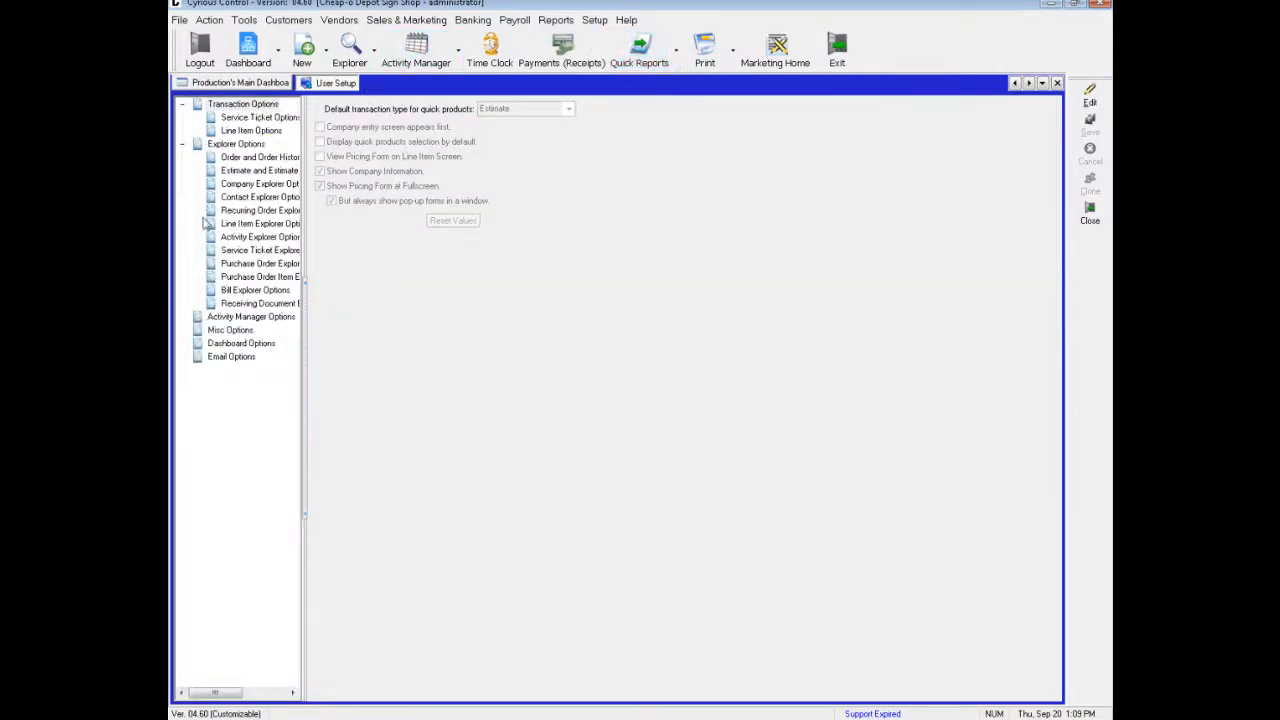
pyautogui.click(229, 358)
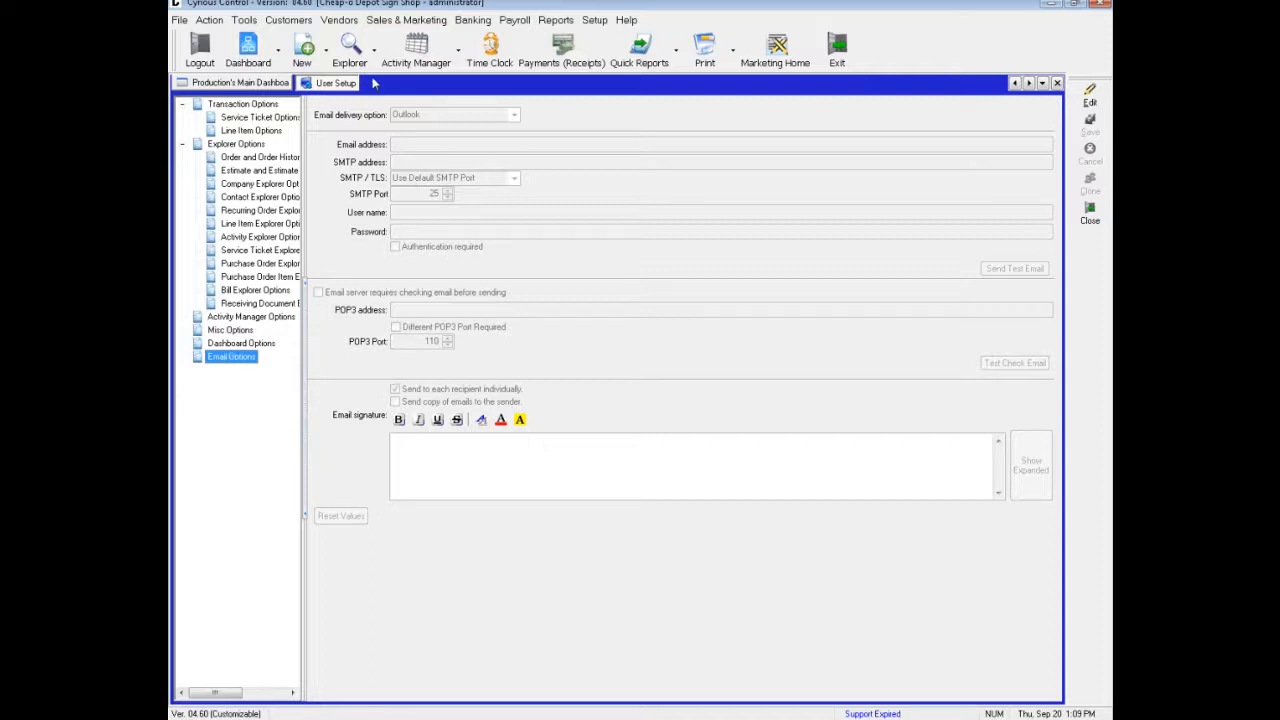
pyautogui.click(1091, 98)
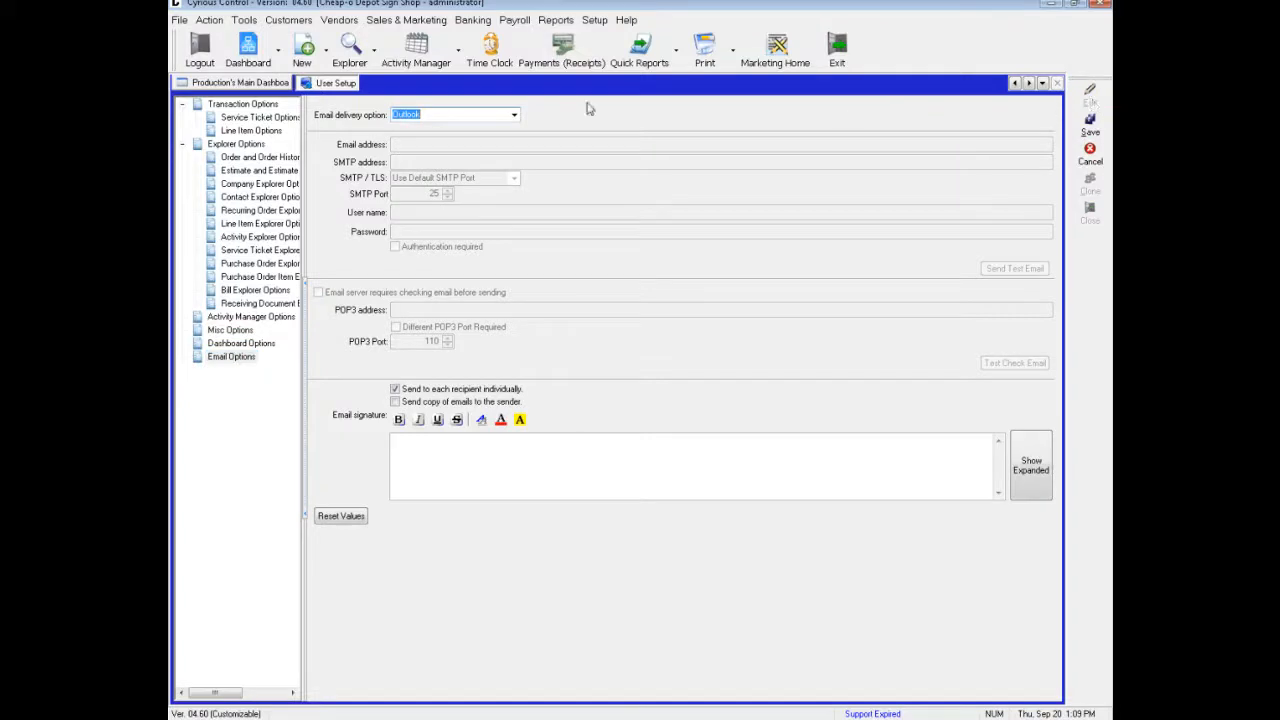
# Try the Internal email delivery option in the user's settings and place the cursor in the SMTP address.
pyautogui.click(515, 119)
pyautogui.click(407, 134)
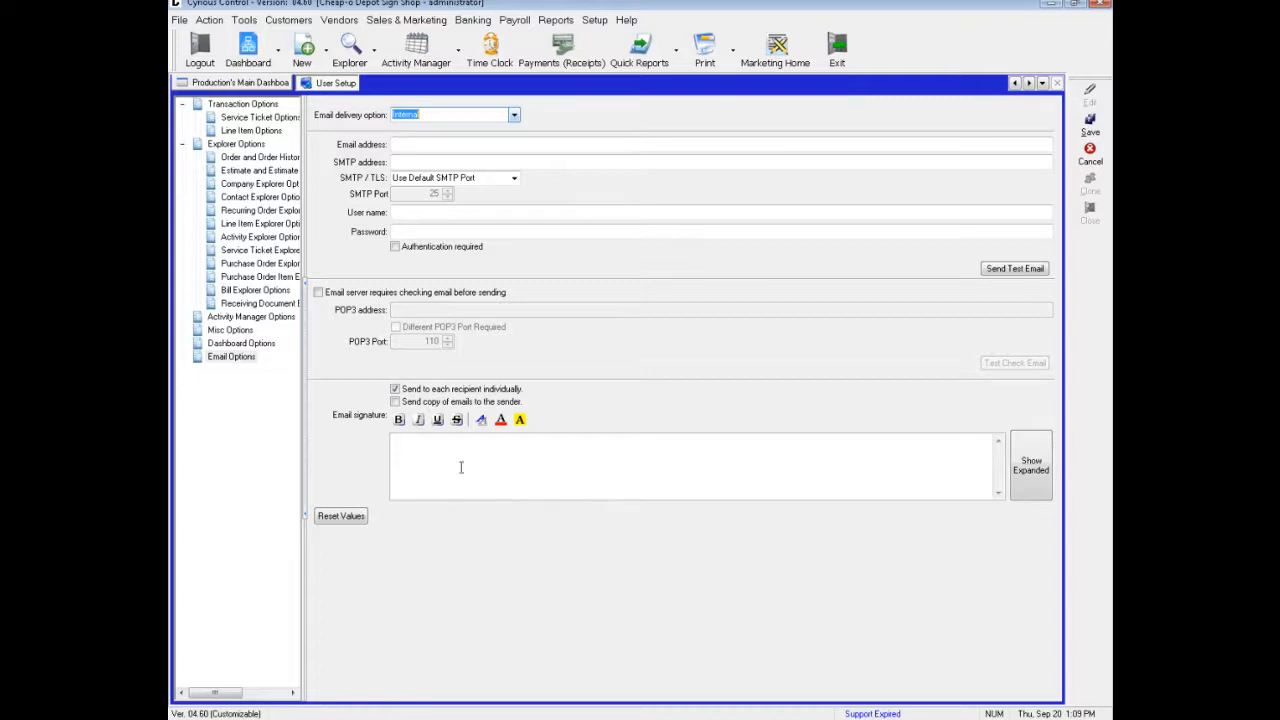
pyautogui.click(430, 161)
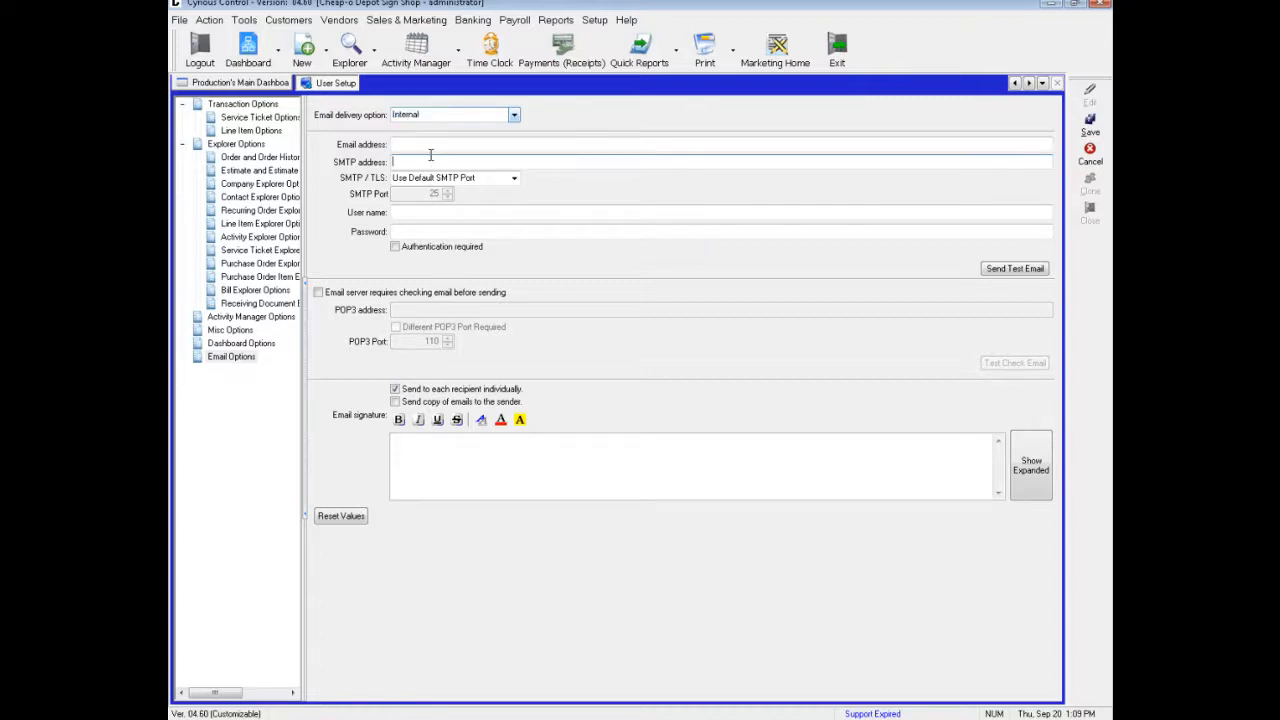
# Reset the user-level email option values and save the user setup.
pyautogui.click(340, 526)
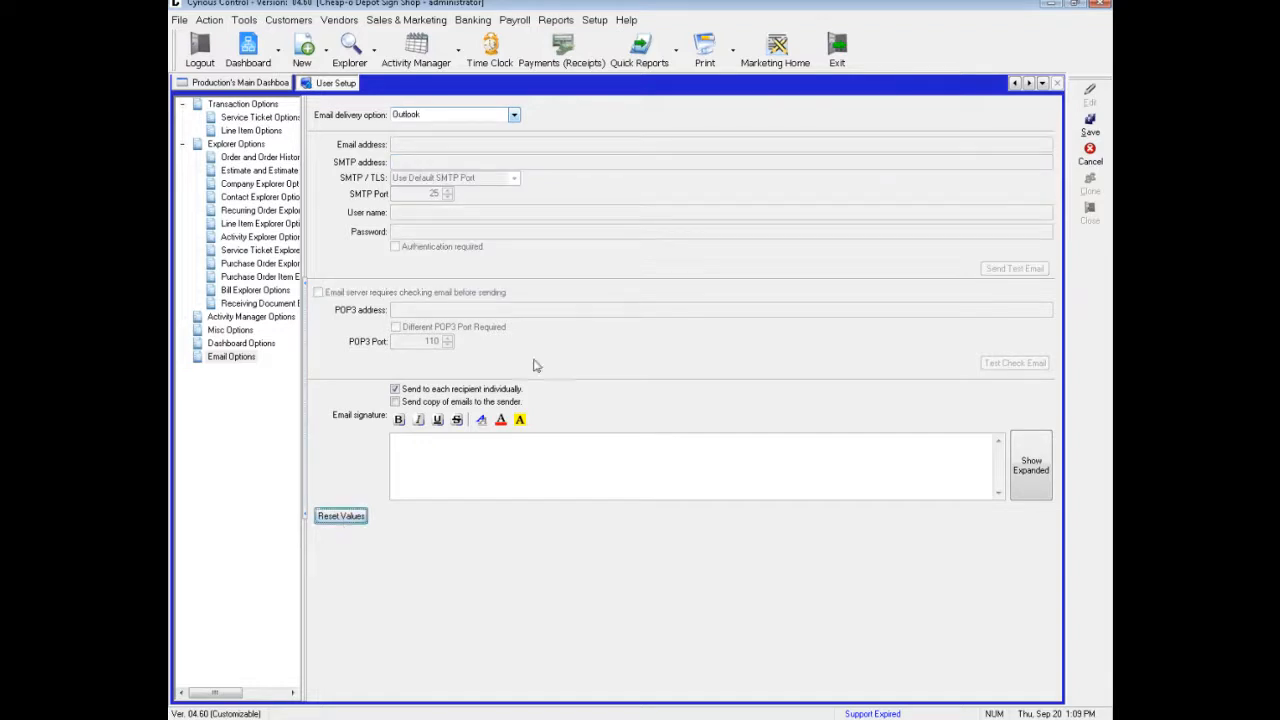
pyautogui.click(1088, 124)
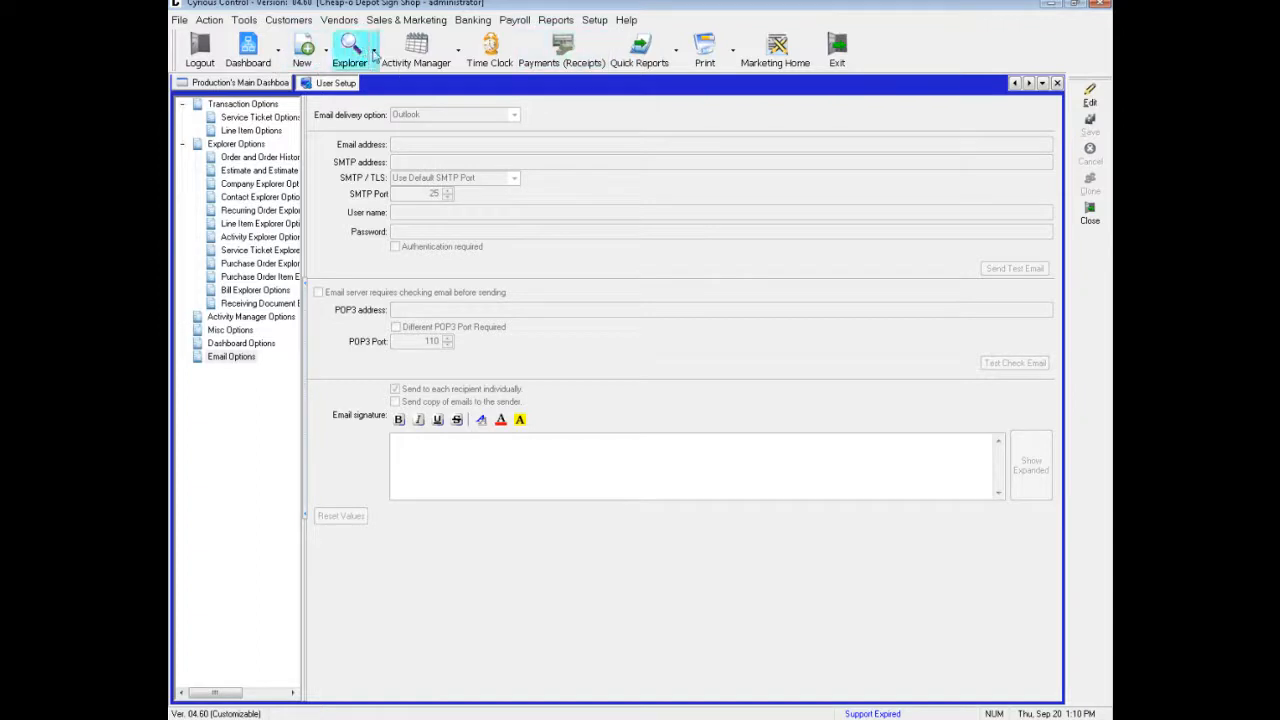
# Open the Standard Invoice report criteria for the first order under Wip and Built Due in 5 Days and expand its email details.
pyautogui.click(235, 84)
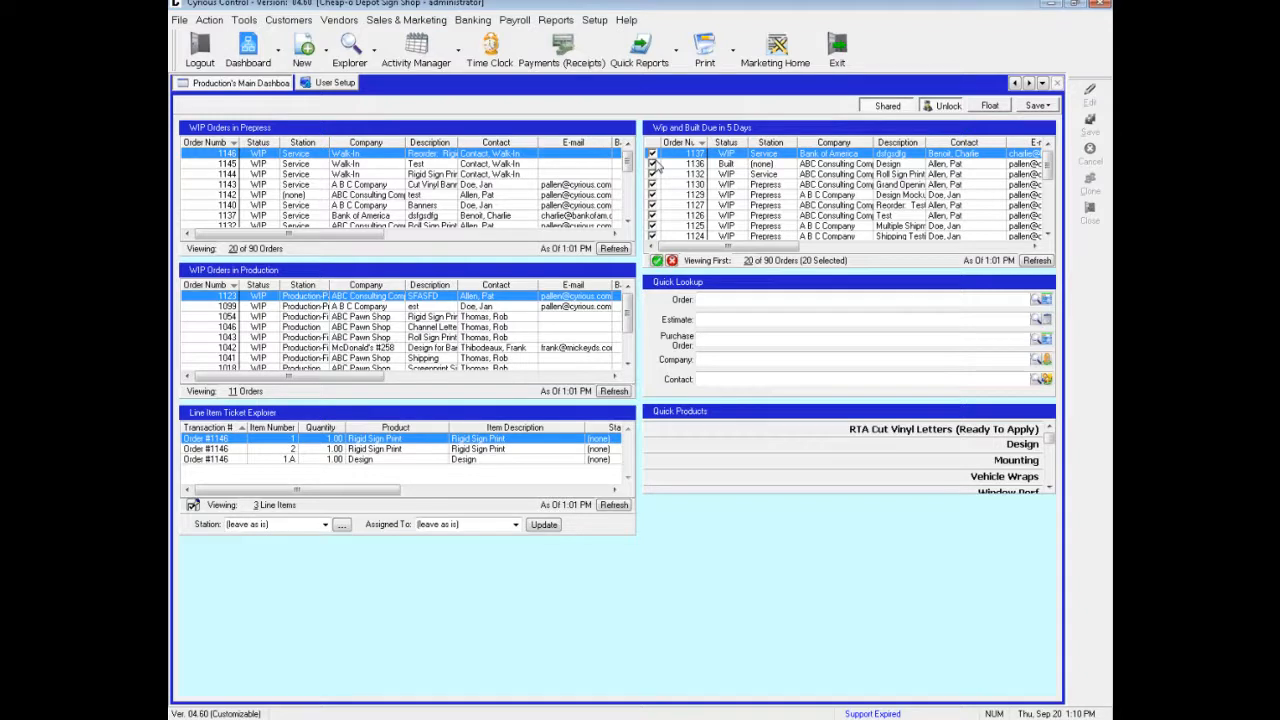
pyautogui.rightClick(700, 157)
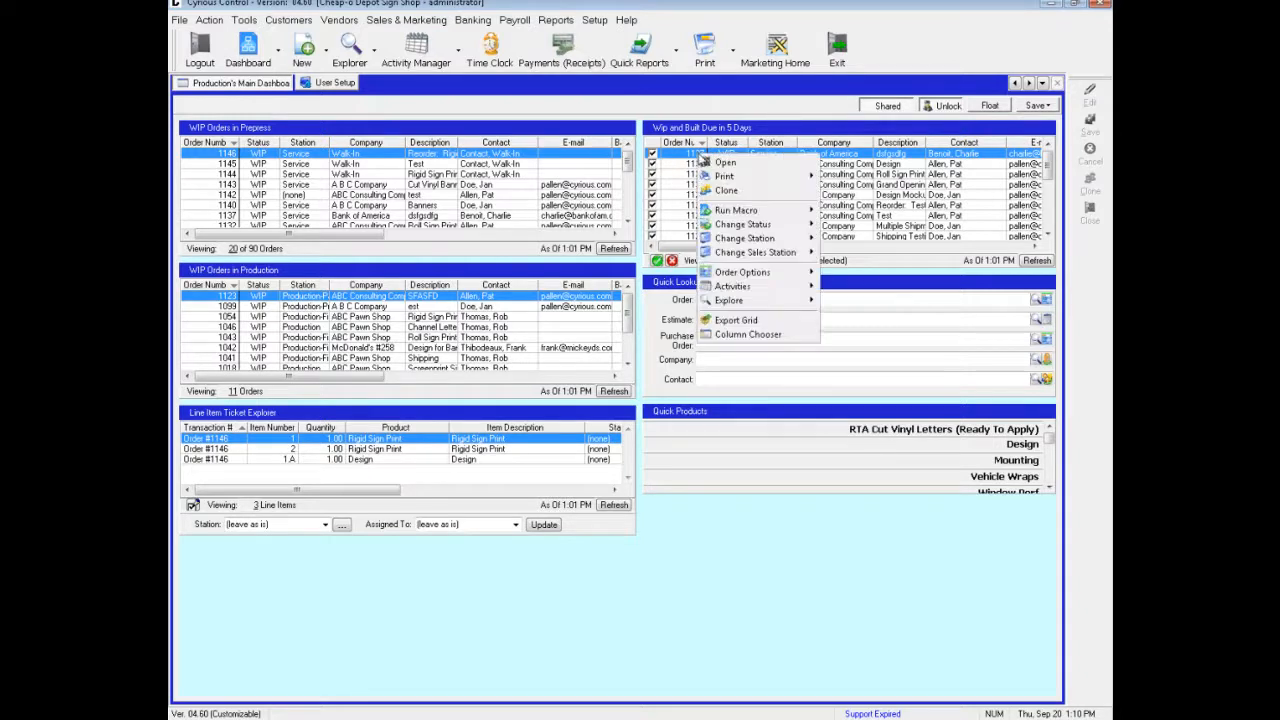
pyautogui.moveTo(741, 178)
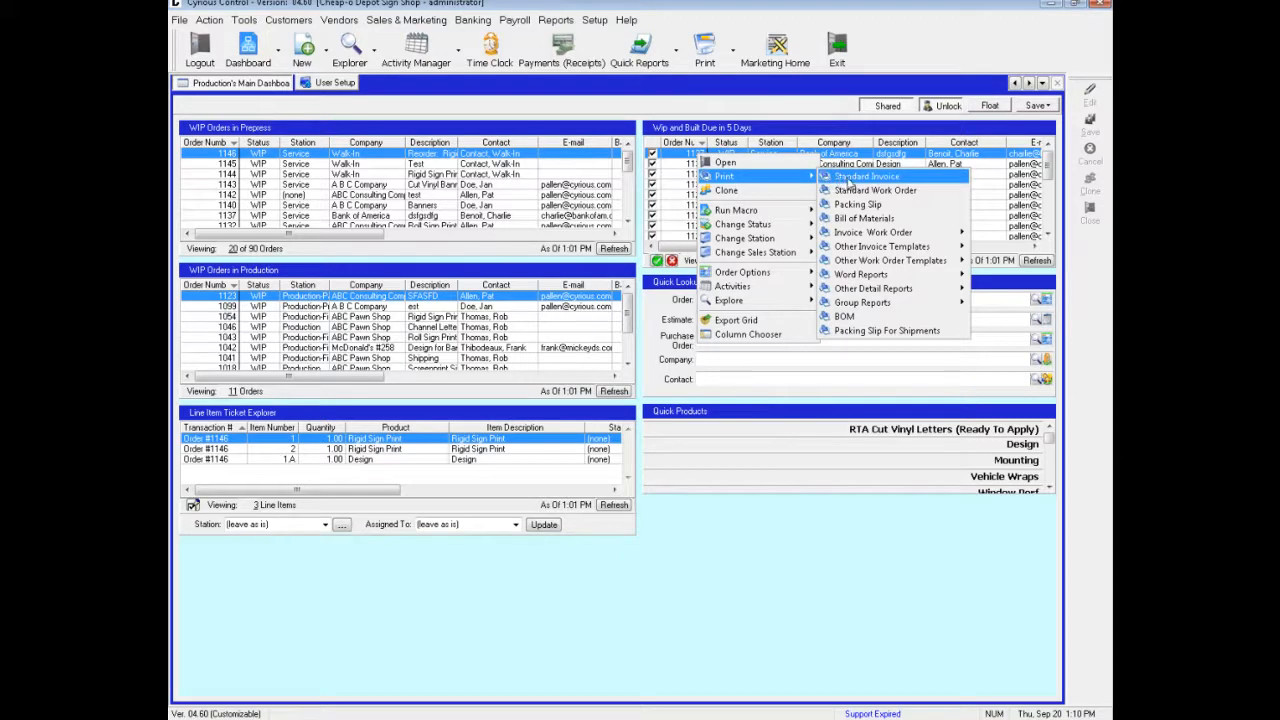
pyautogui.click(845, 179)
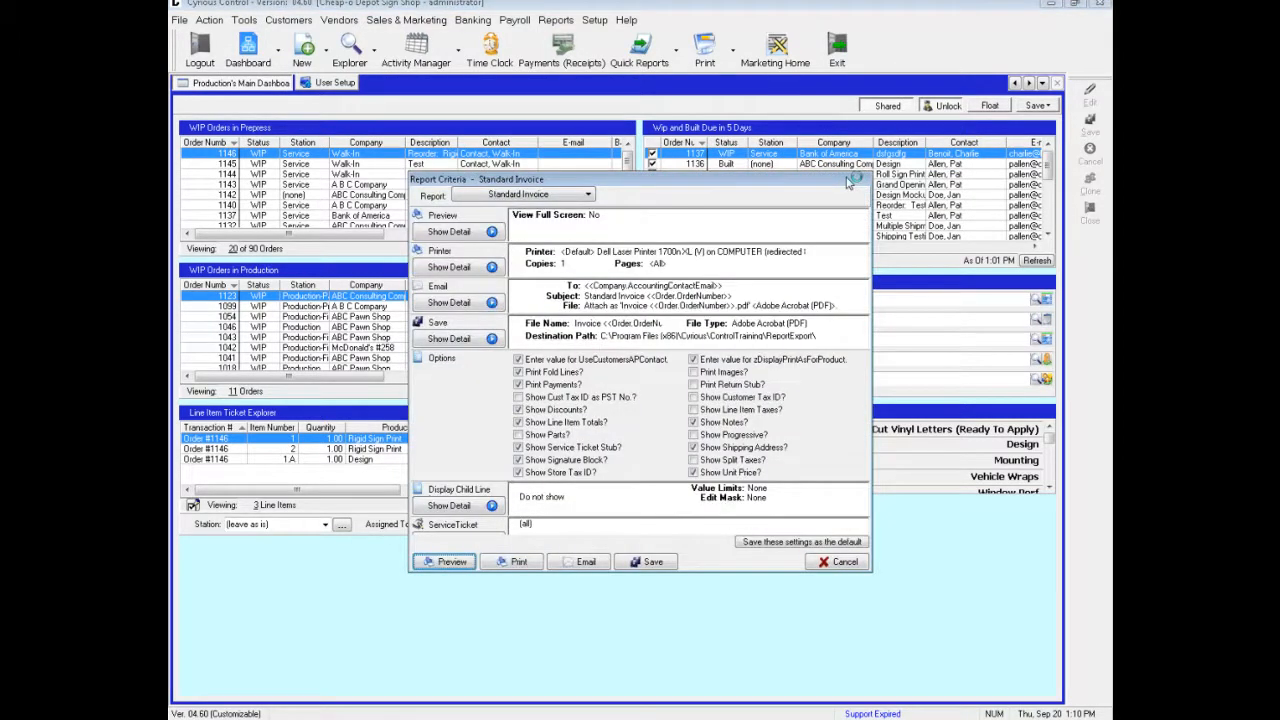
pyautogui.click(452, 303)
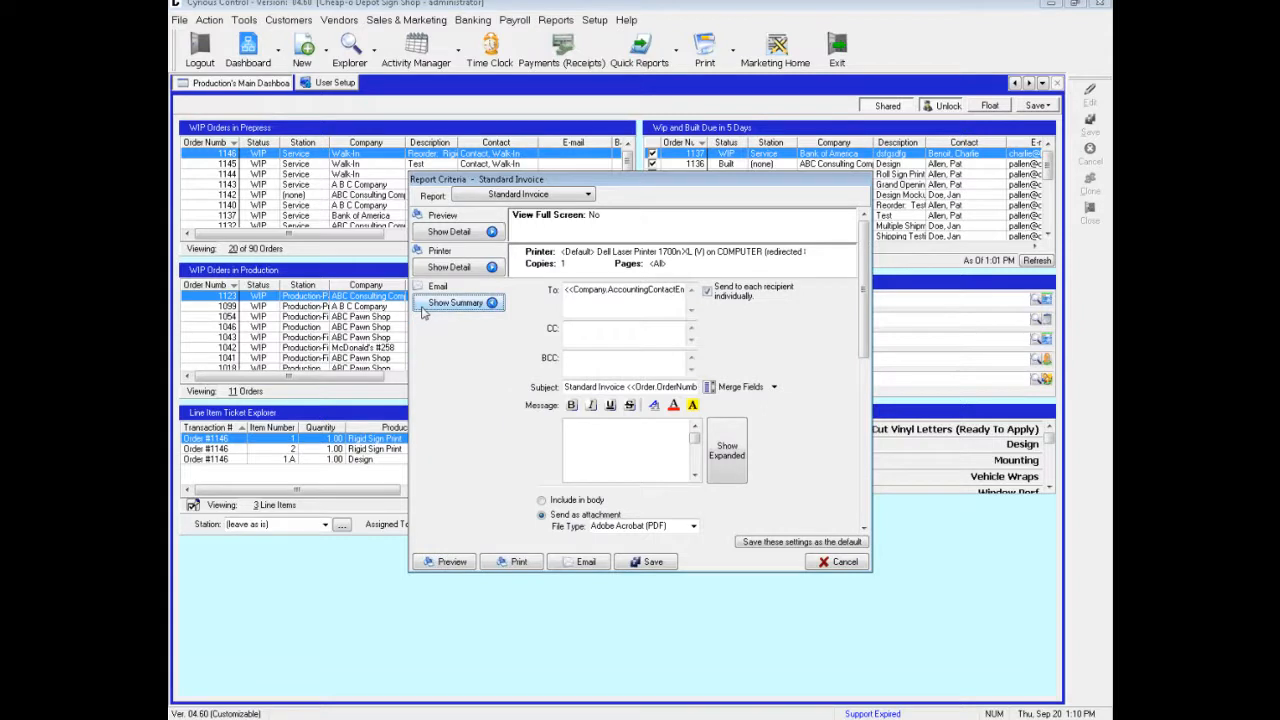
# Examine the merge fields available for the invoice email's message.
pyautogui.click(631, 298)
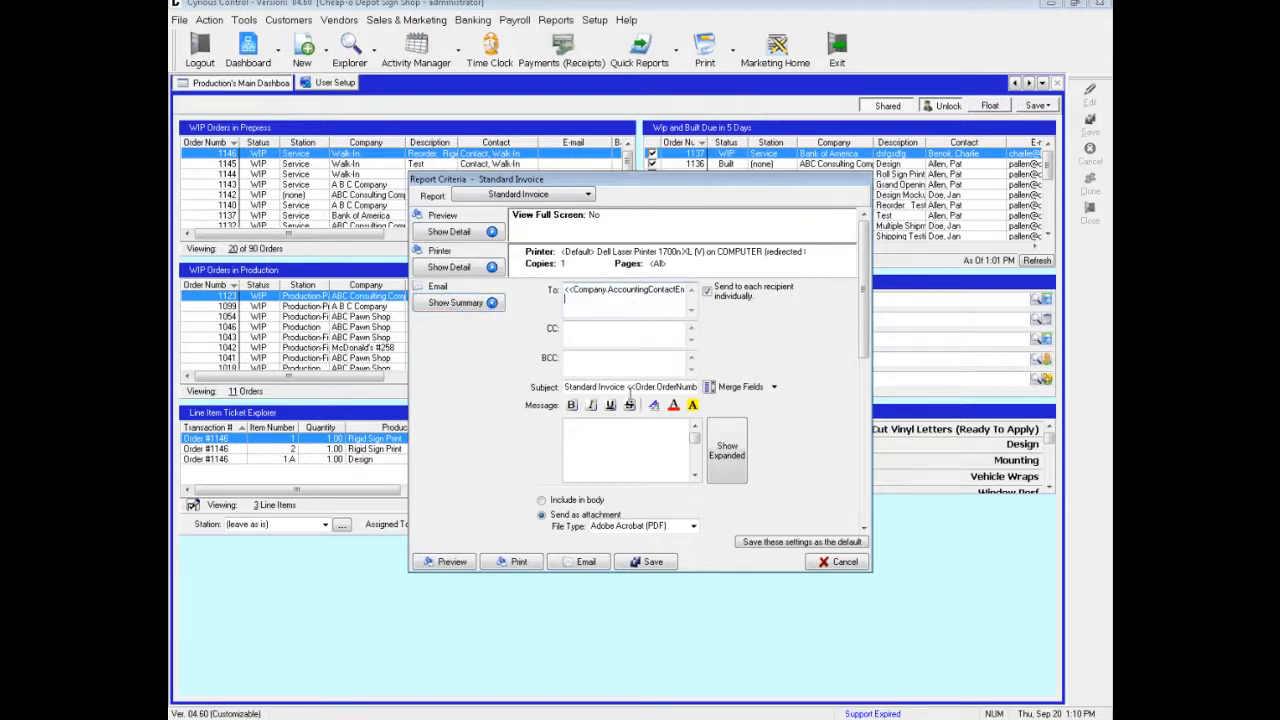
pyautogui.click(631, 451)
pyautogui.click(774, 390)
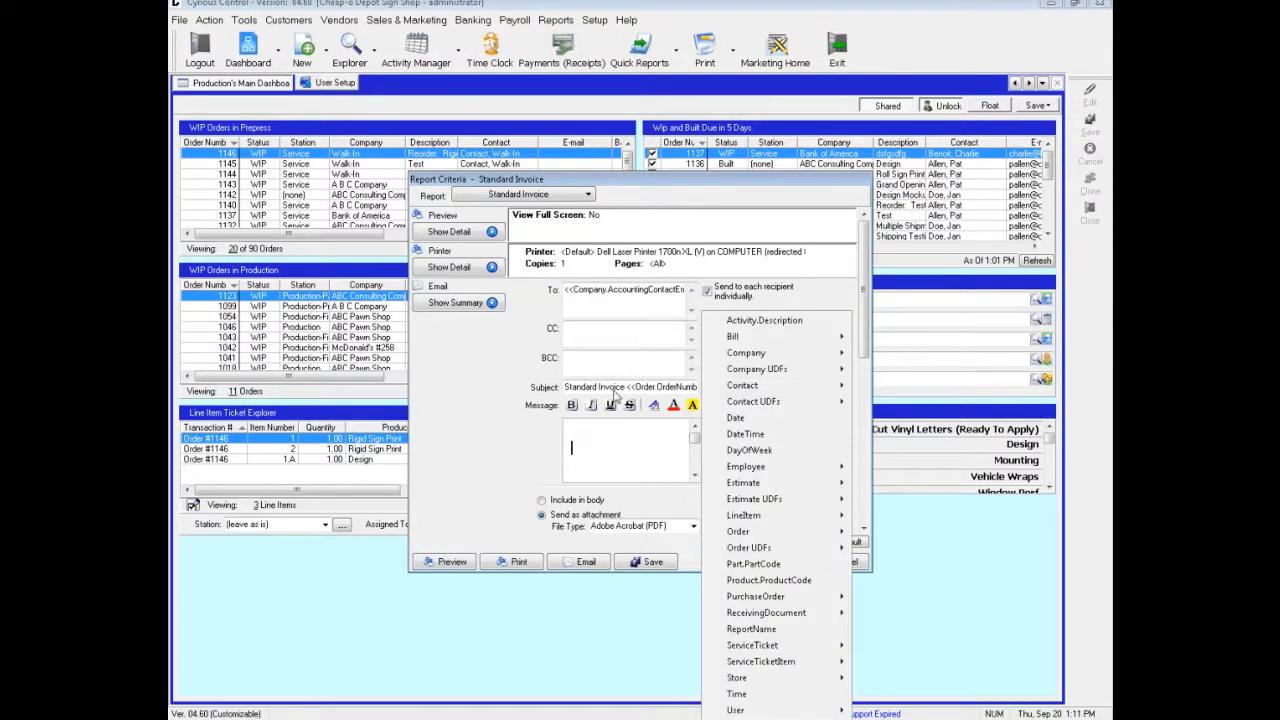
# Clear the invoice email's To recipient and insert the Company.AccountingContactEmail merge field there.
pyautogui.click(598, 300)
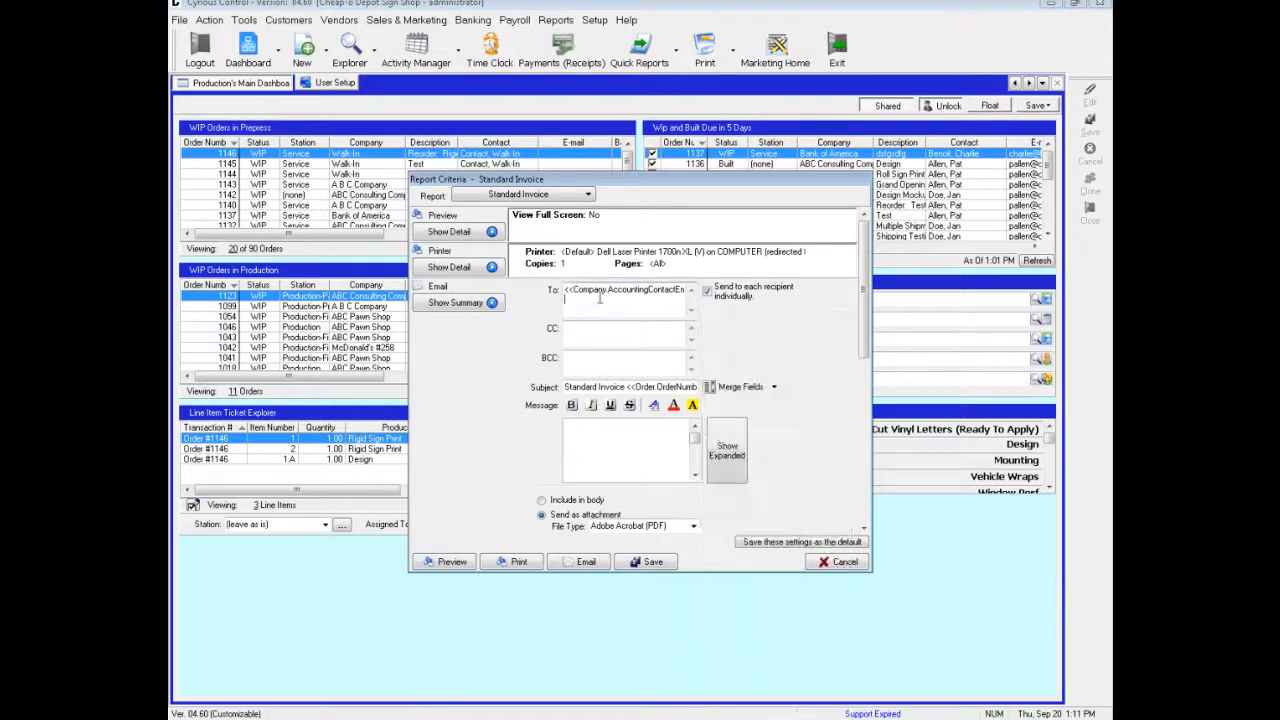
pyautogui.doubleClick(600, 298)
pyautogui.press('BackSpace')
pyautogui.click(773, 387)
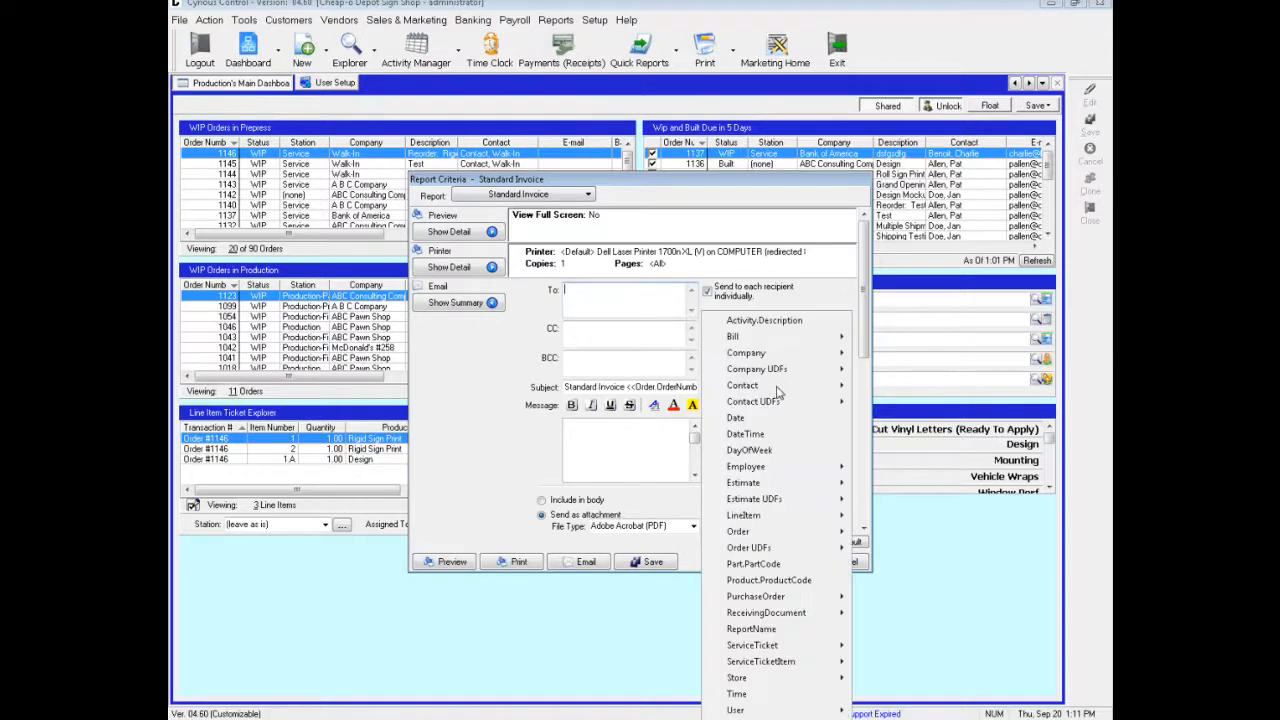
pyautogui.moveTo(762, 358)
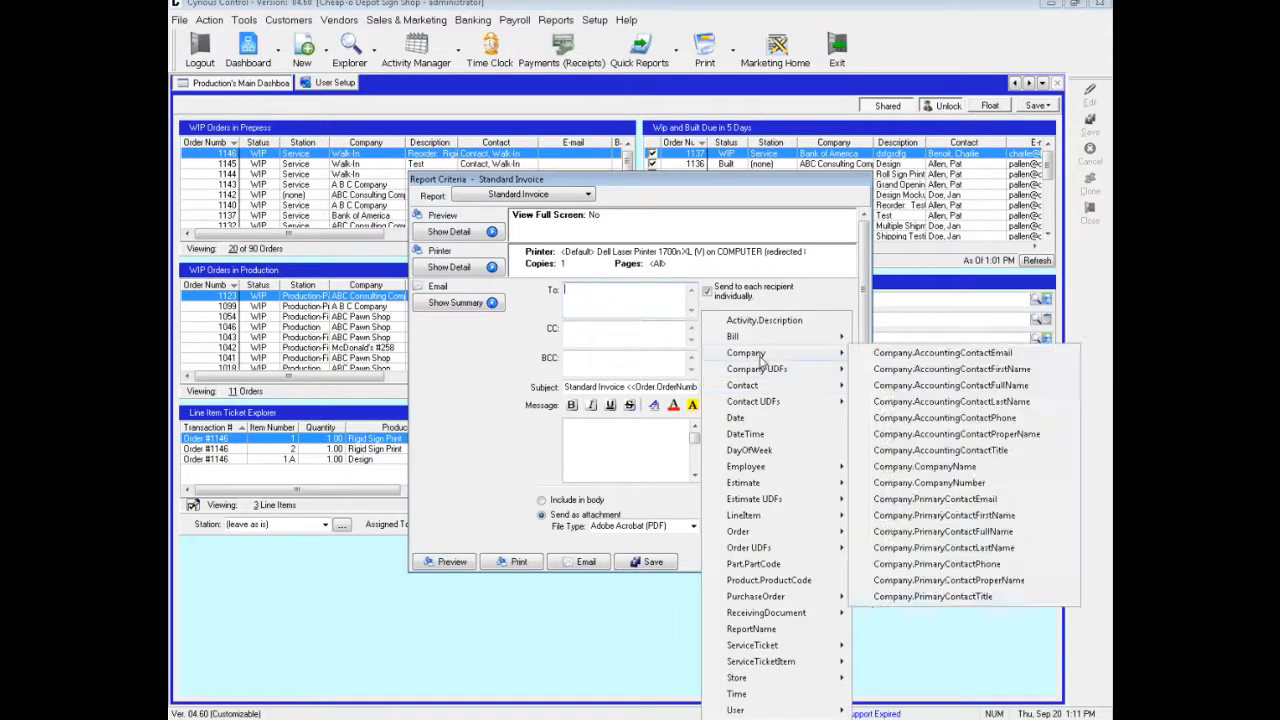
pyautogui.click(938, 354)
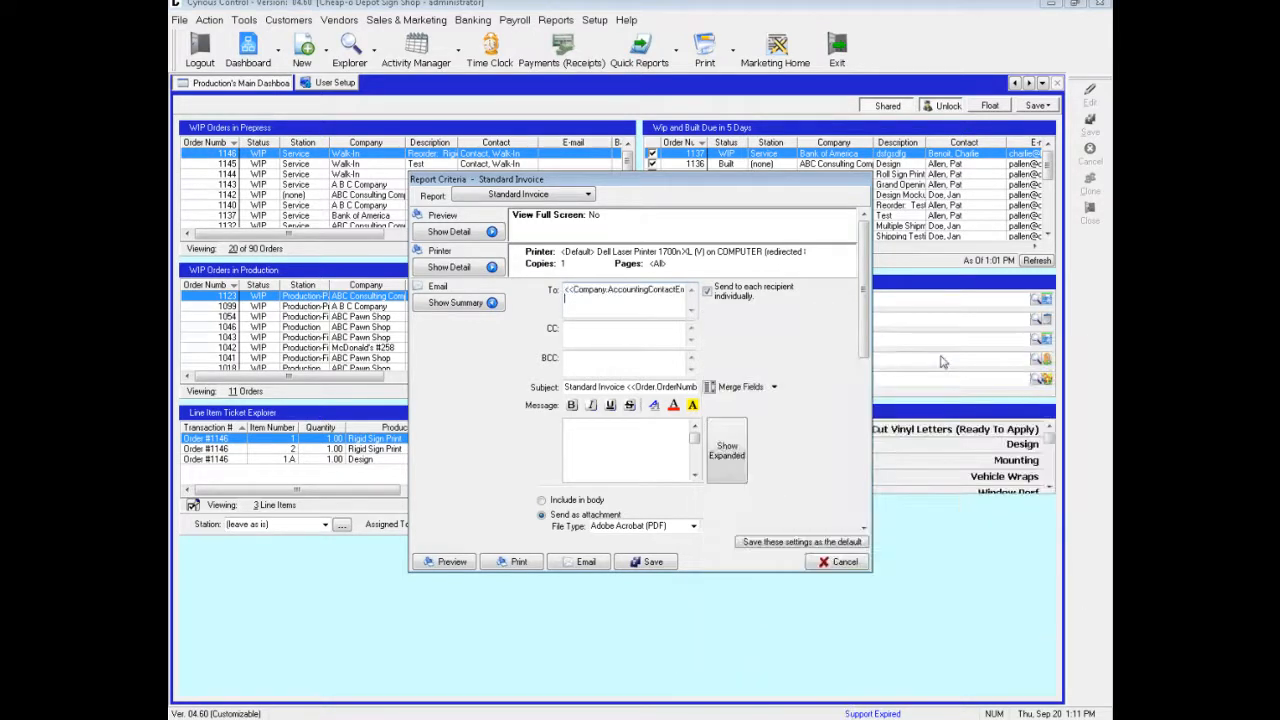
# Insert the Order.Contact.EmailAddress merge field as the invoice email's BCC recipient.
pyautogui.click(589, 362)
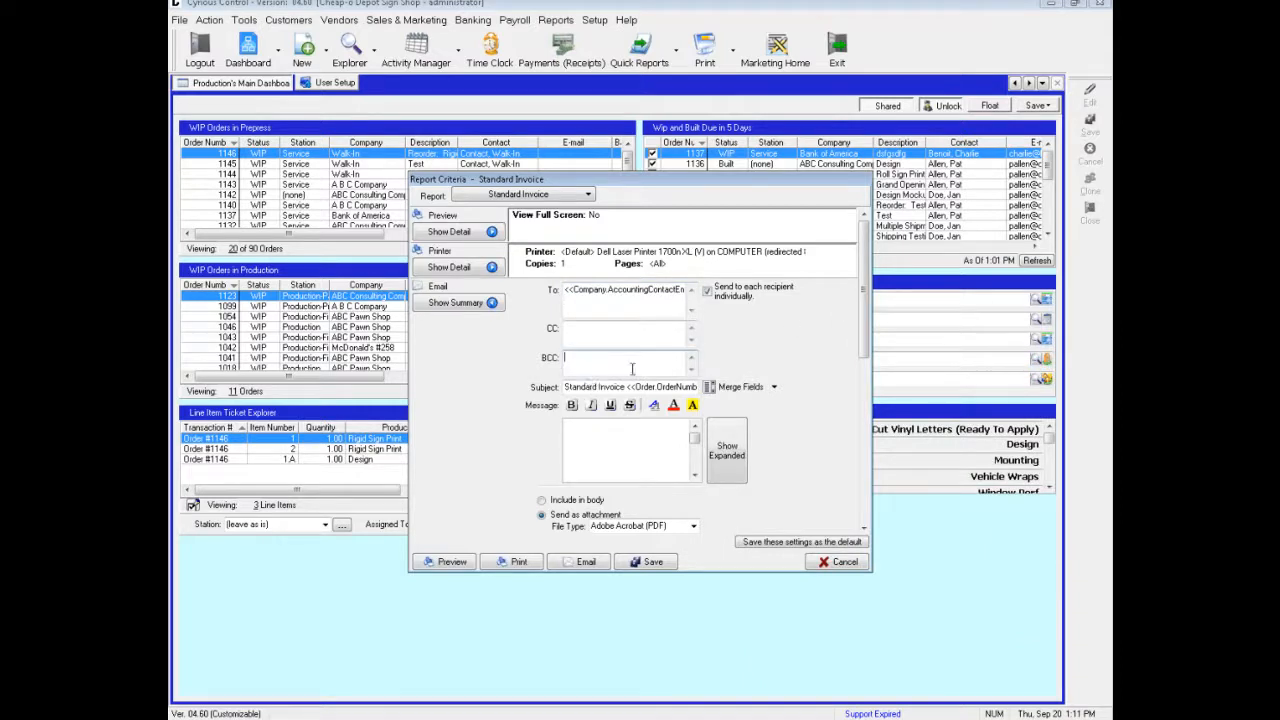
pyautogui.click(772, 388)
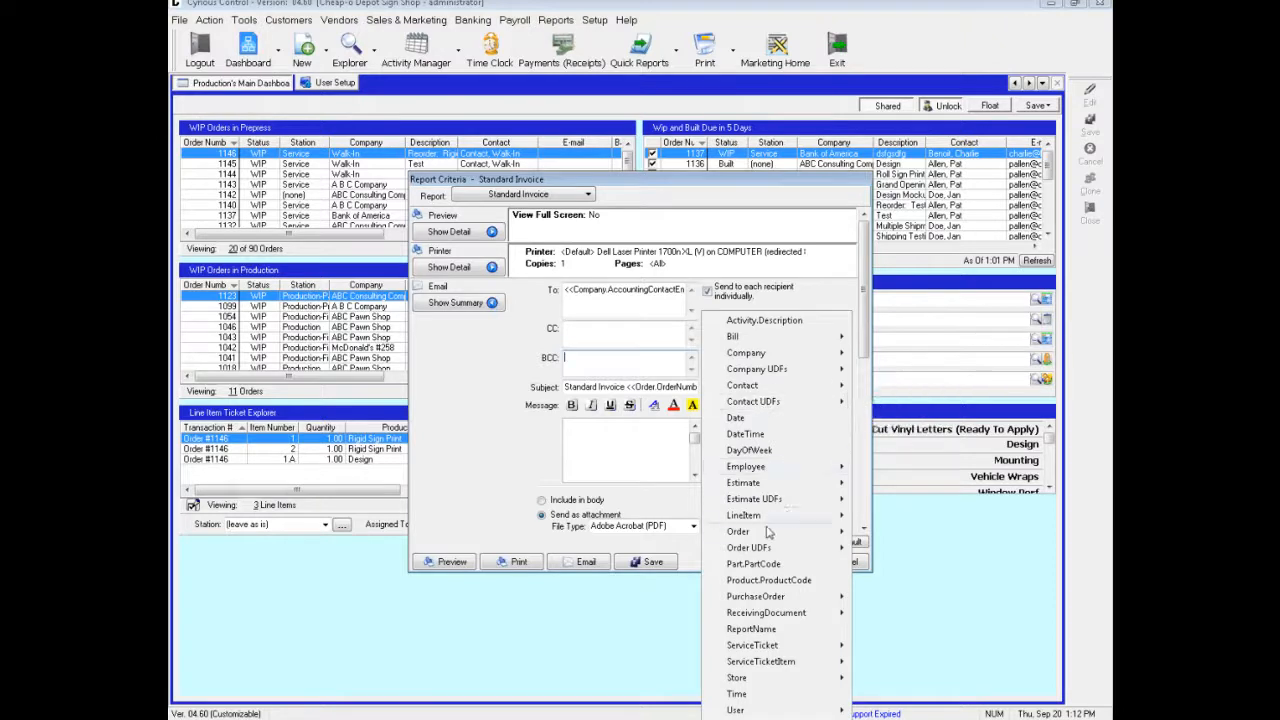
pyautogui.moveTo(761, 536)
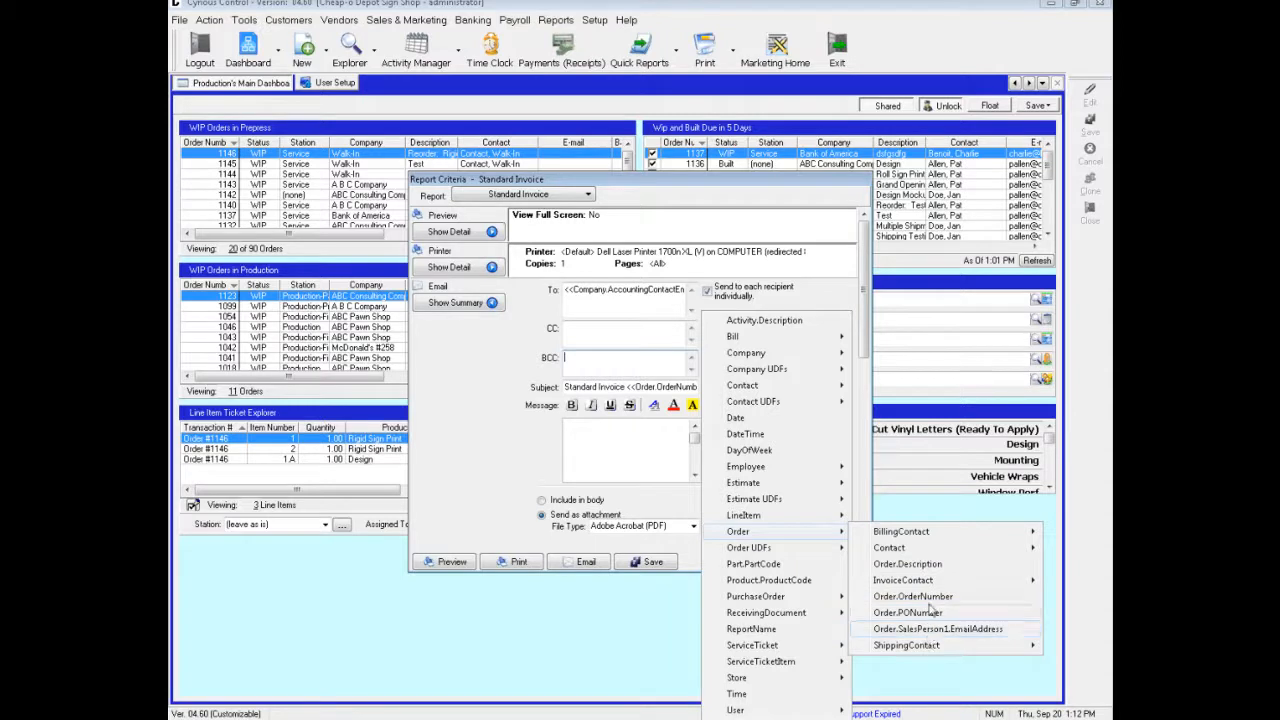
pyautogui.moveTo(912, 553)
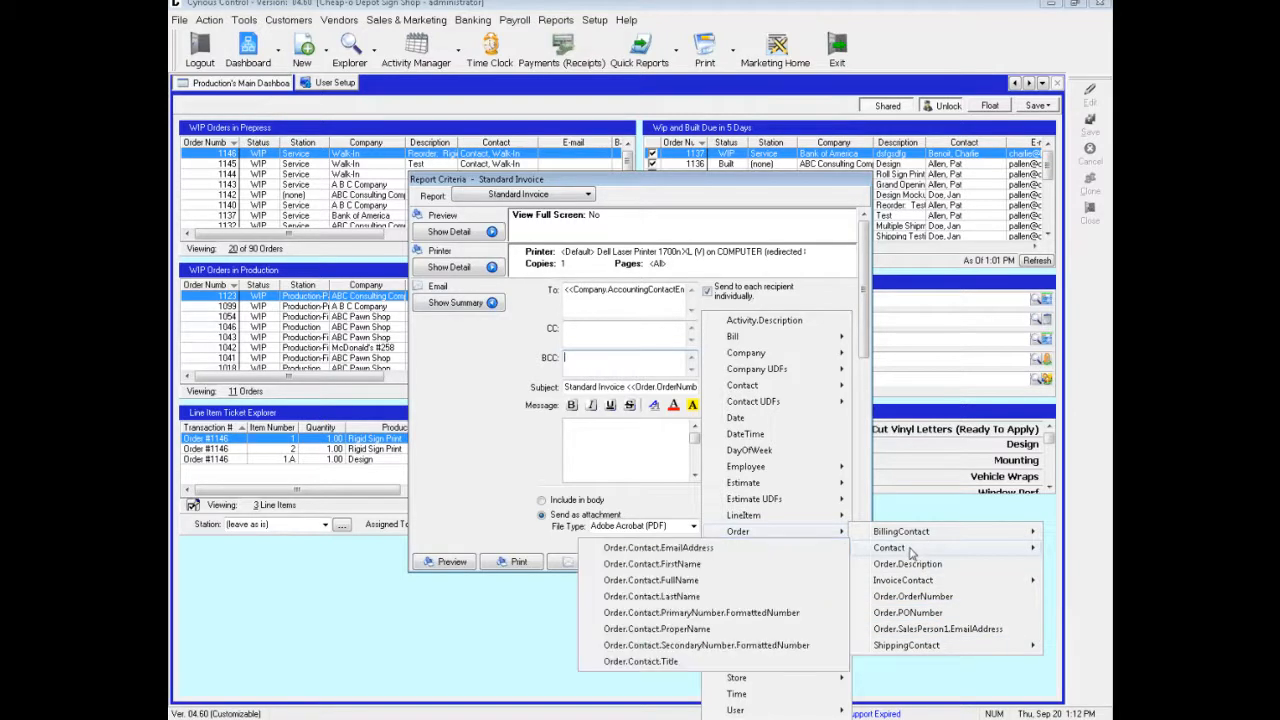
pyautogui.click(629, 549)
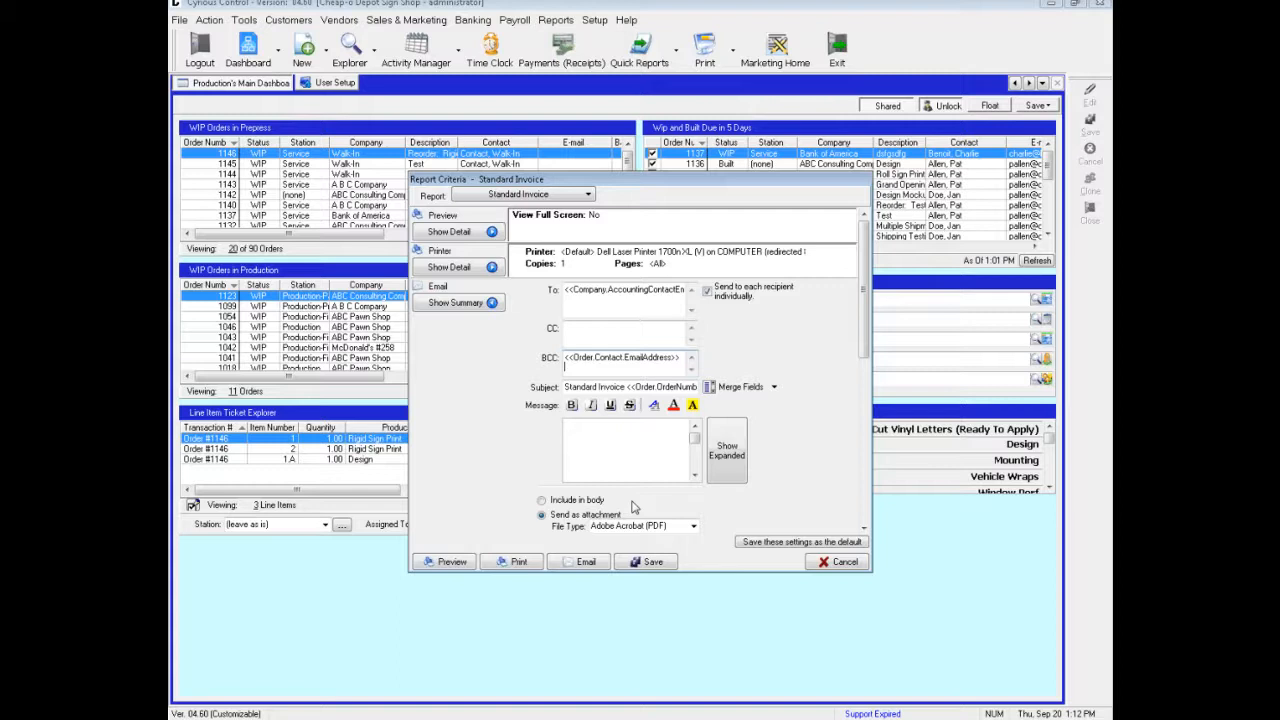
# Insert the Company.CompanyName merge field into the message body of the Standard Invoice email.
pyautogui.click(621, 455)
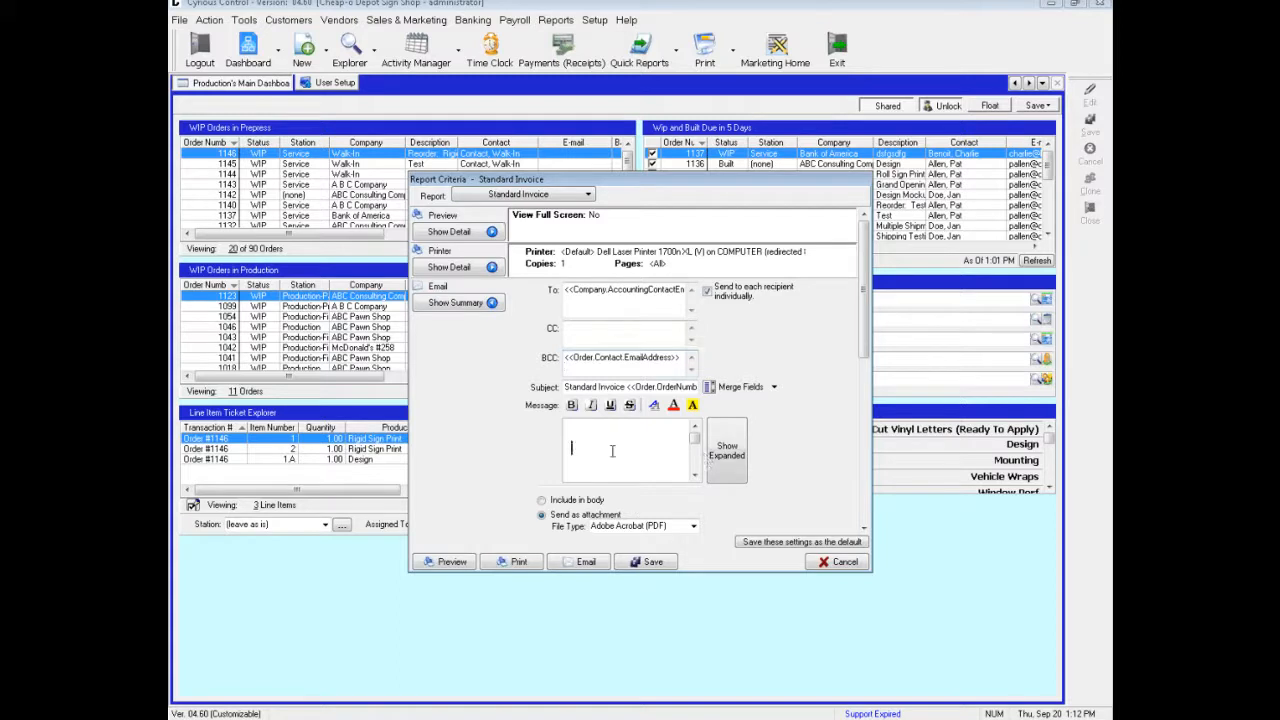
pyautogui.click(758, 390)
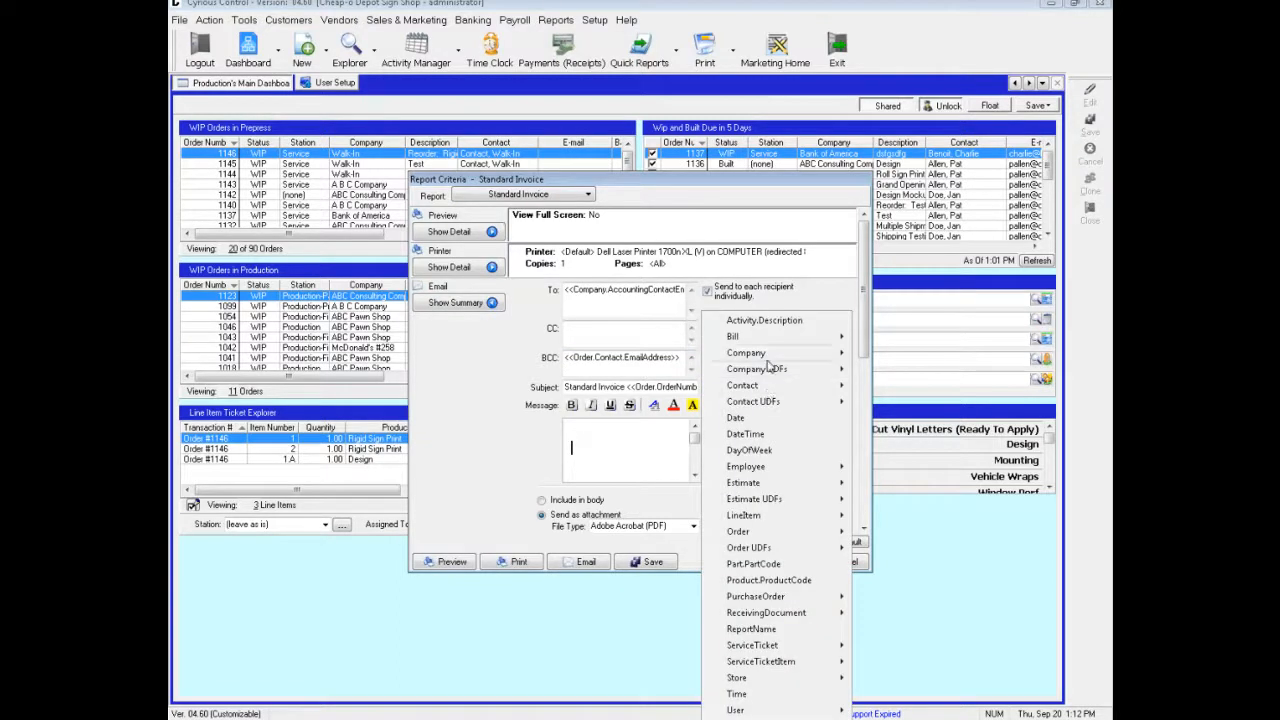
pyautogui.moveTo(766, 356)
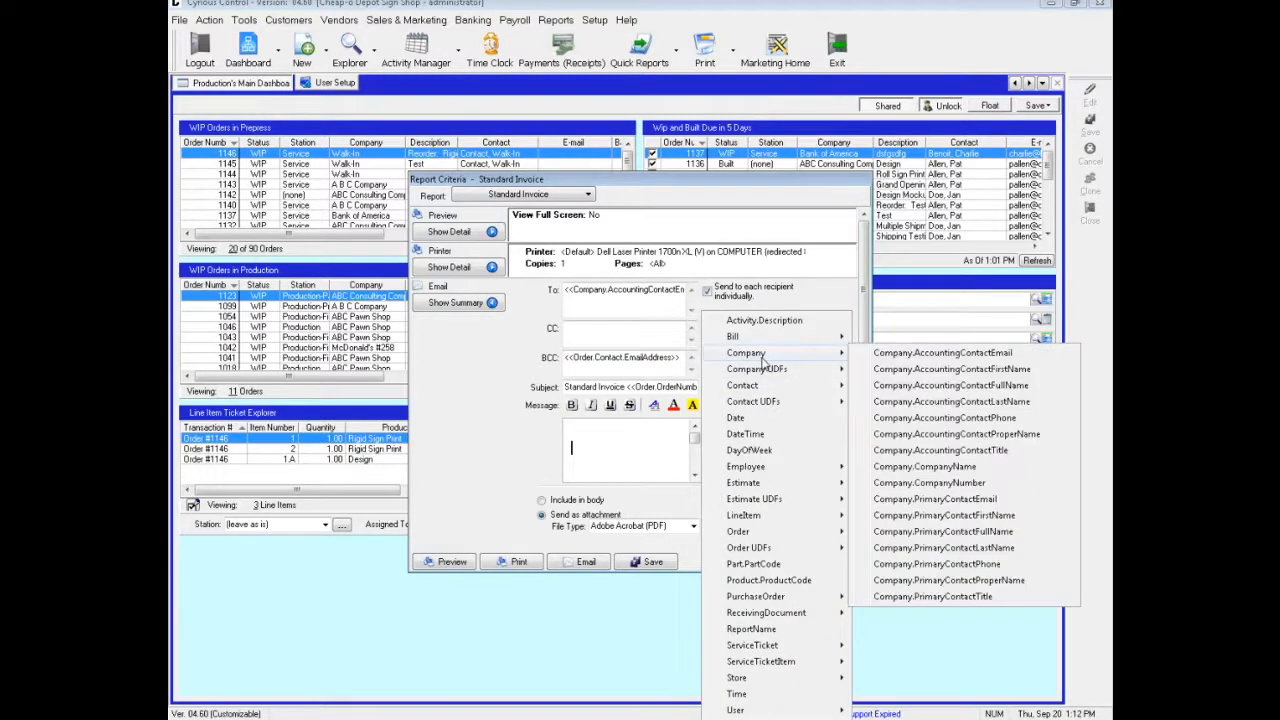
pyautogui.click(922, 467)
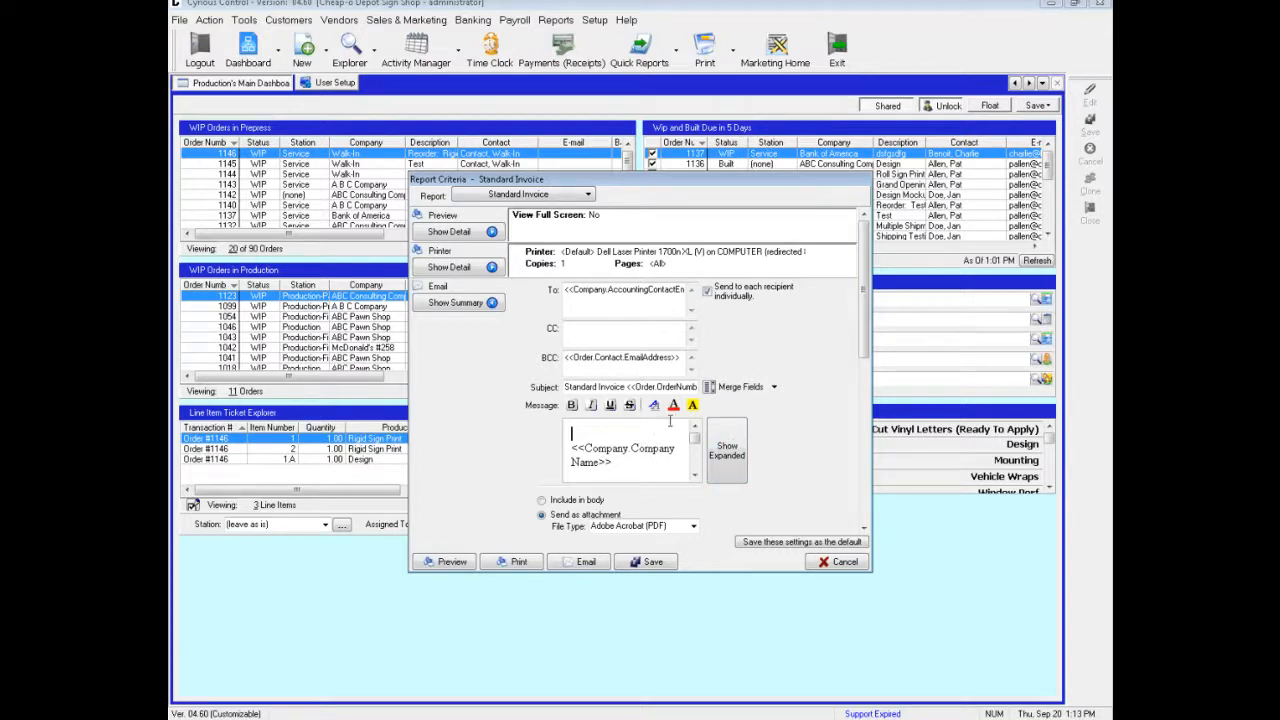
pyautogui.click(774, 387)
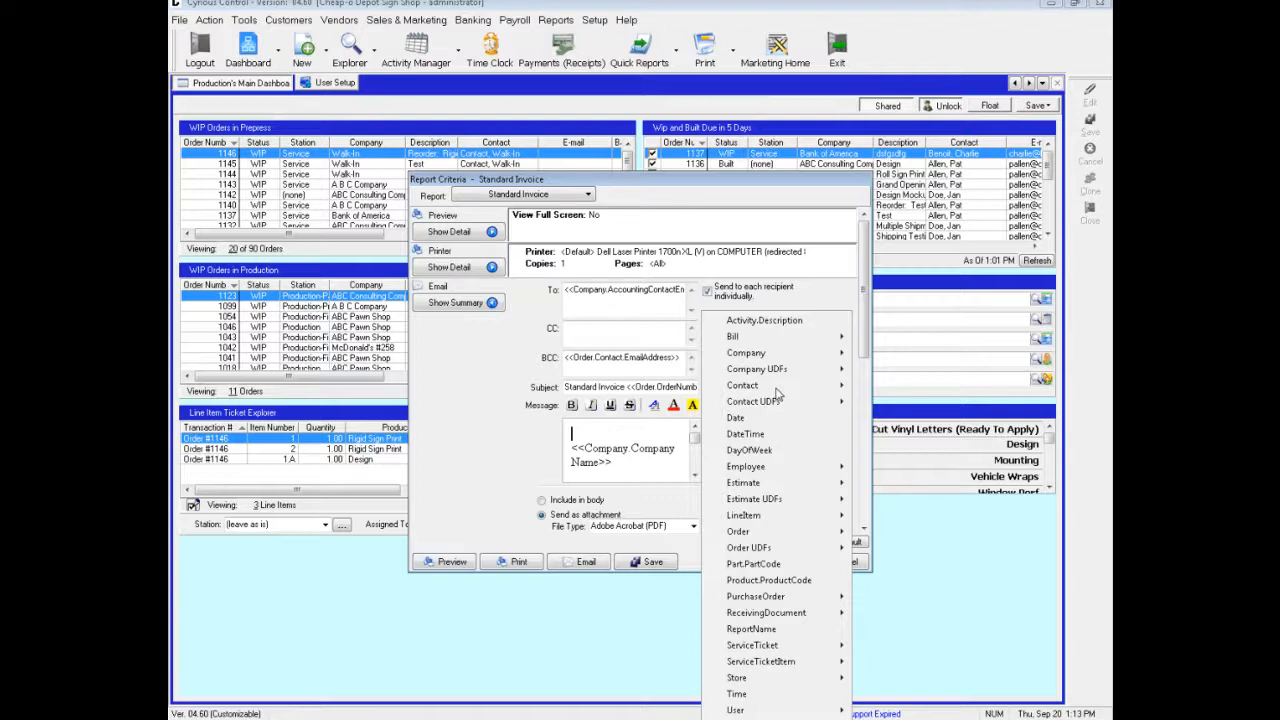
pyautogui.moveTo(795, 388)
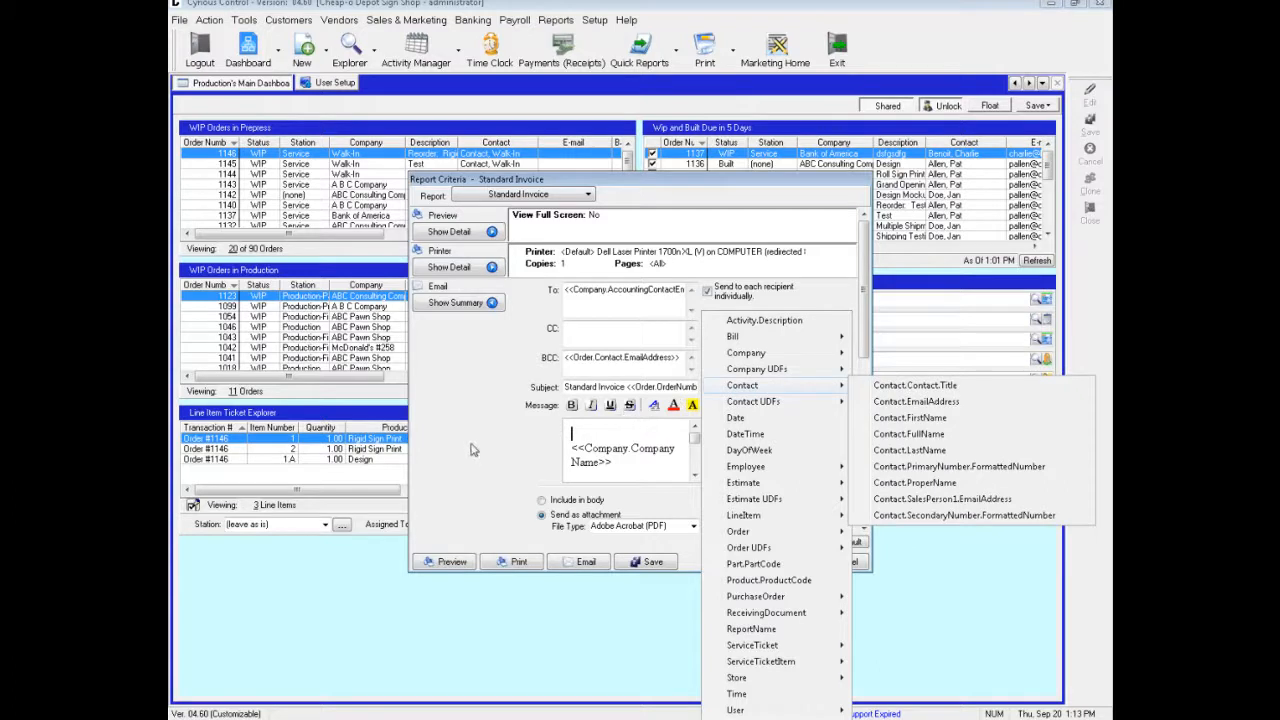
pyautogui.click(474, 450)
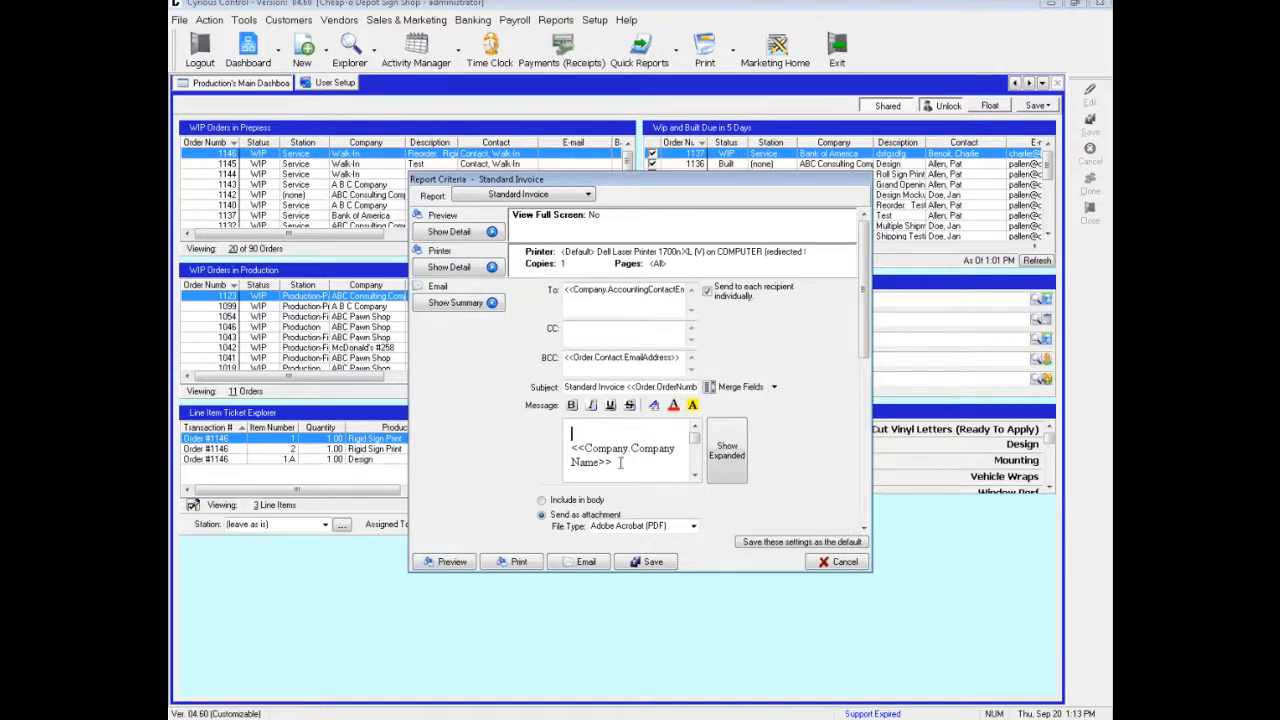
# Email the Standard Invoice with the configured recipients and message.
pyautogui.click(578, 563)
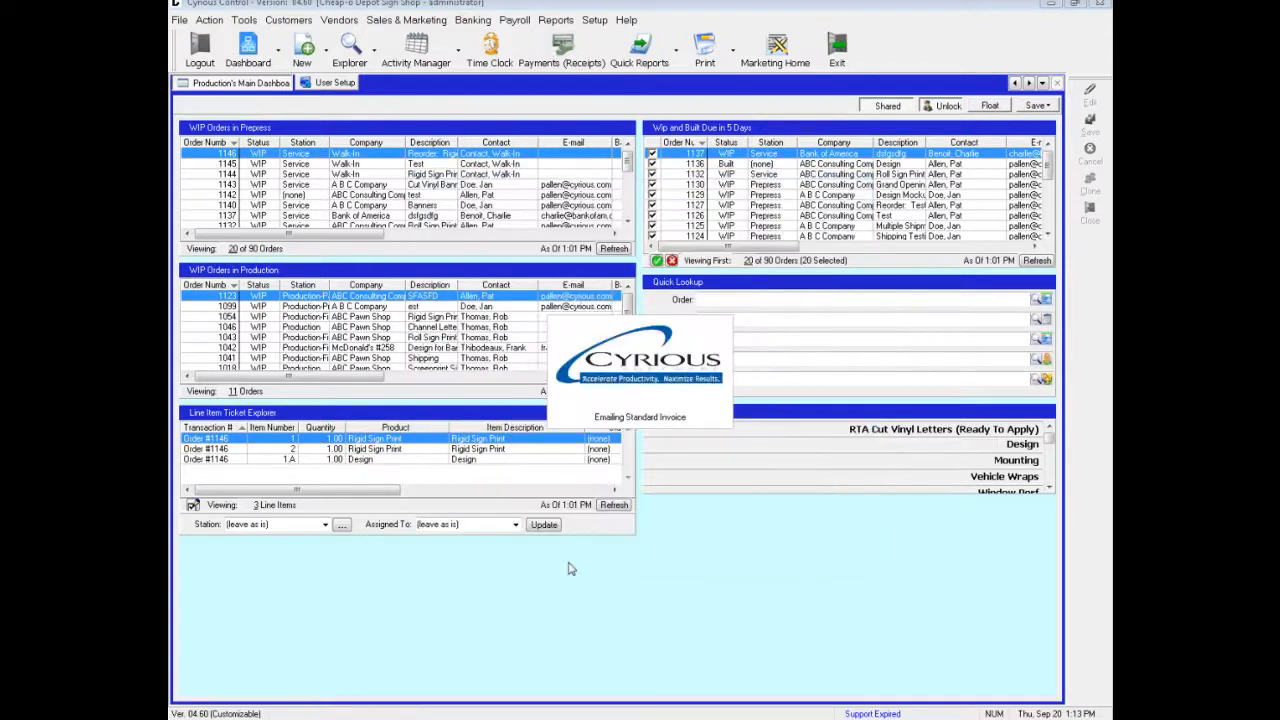